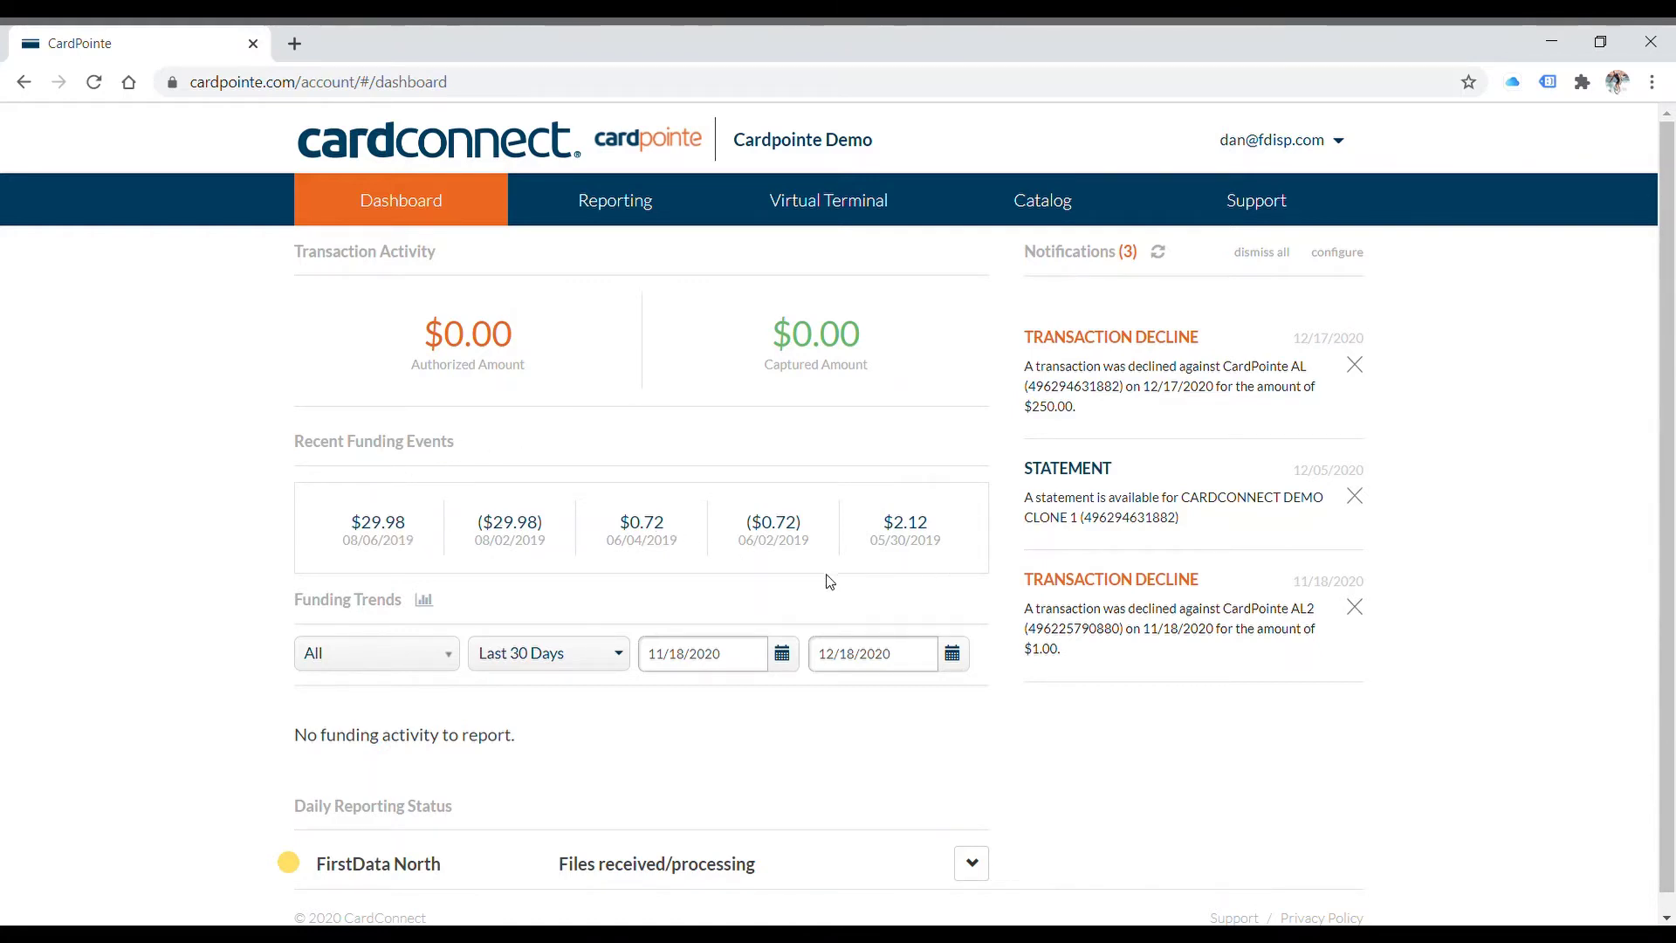
Step: Switch Funding Trends to All Time (01/01/2013–12/18/2020) and scroll over the funding bar chart
{"action": "left_click", "coordinate": [445, 662]}
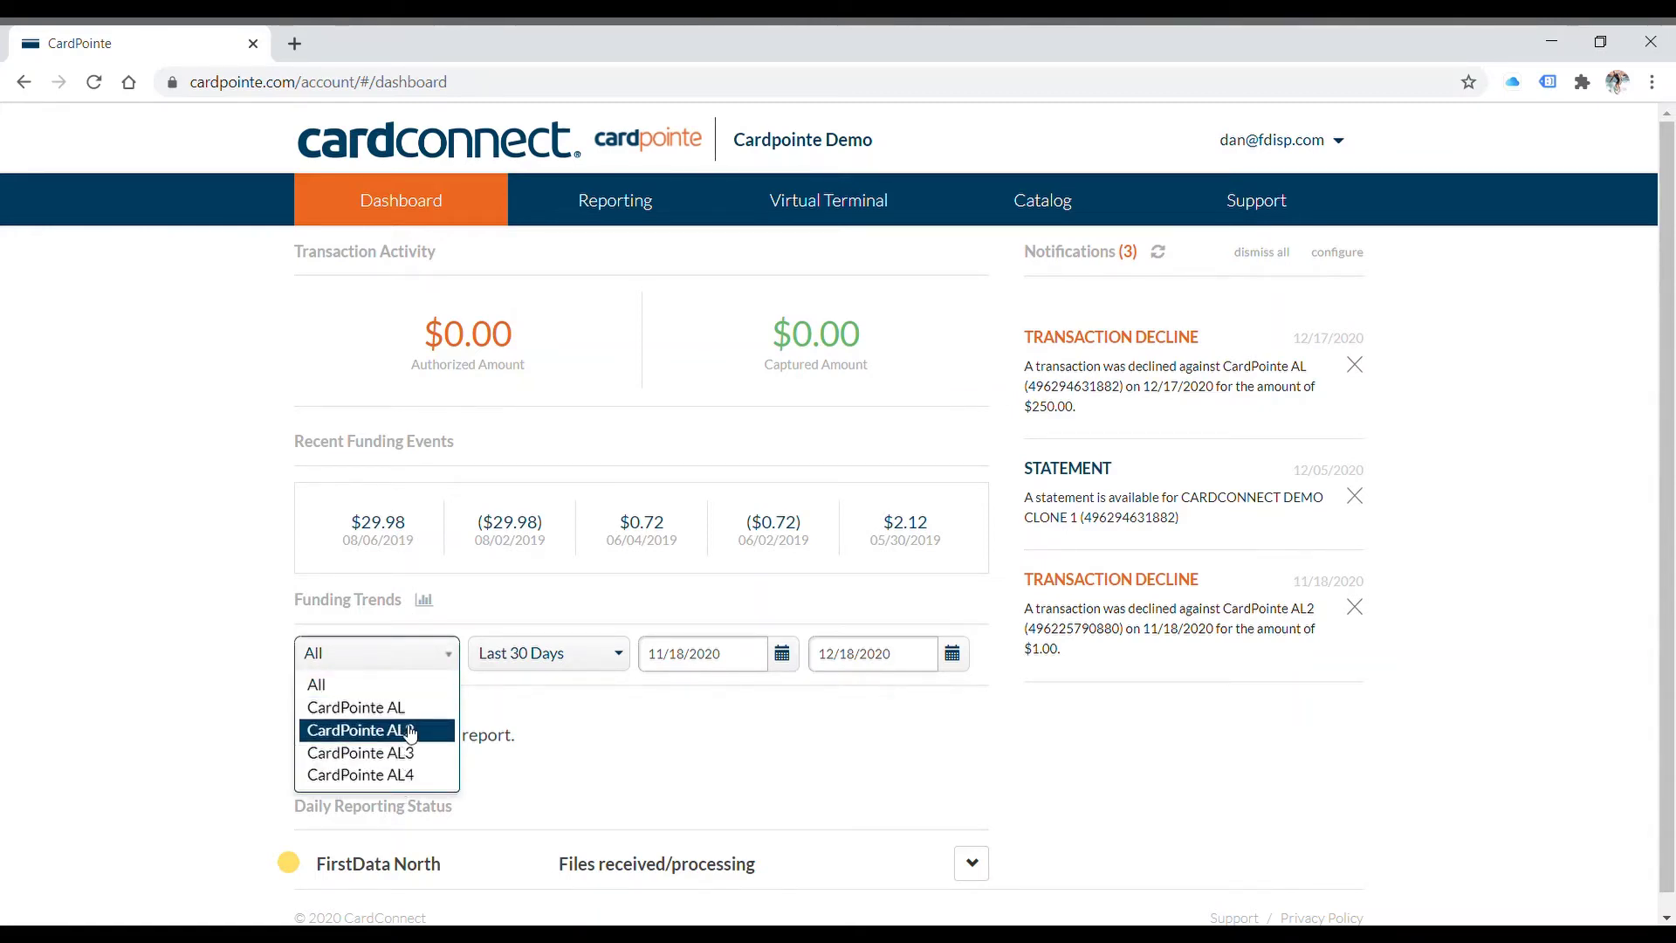
{"action": "left_click", "coordinate": [624, 661]}
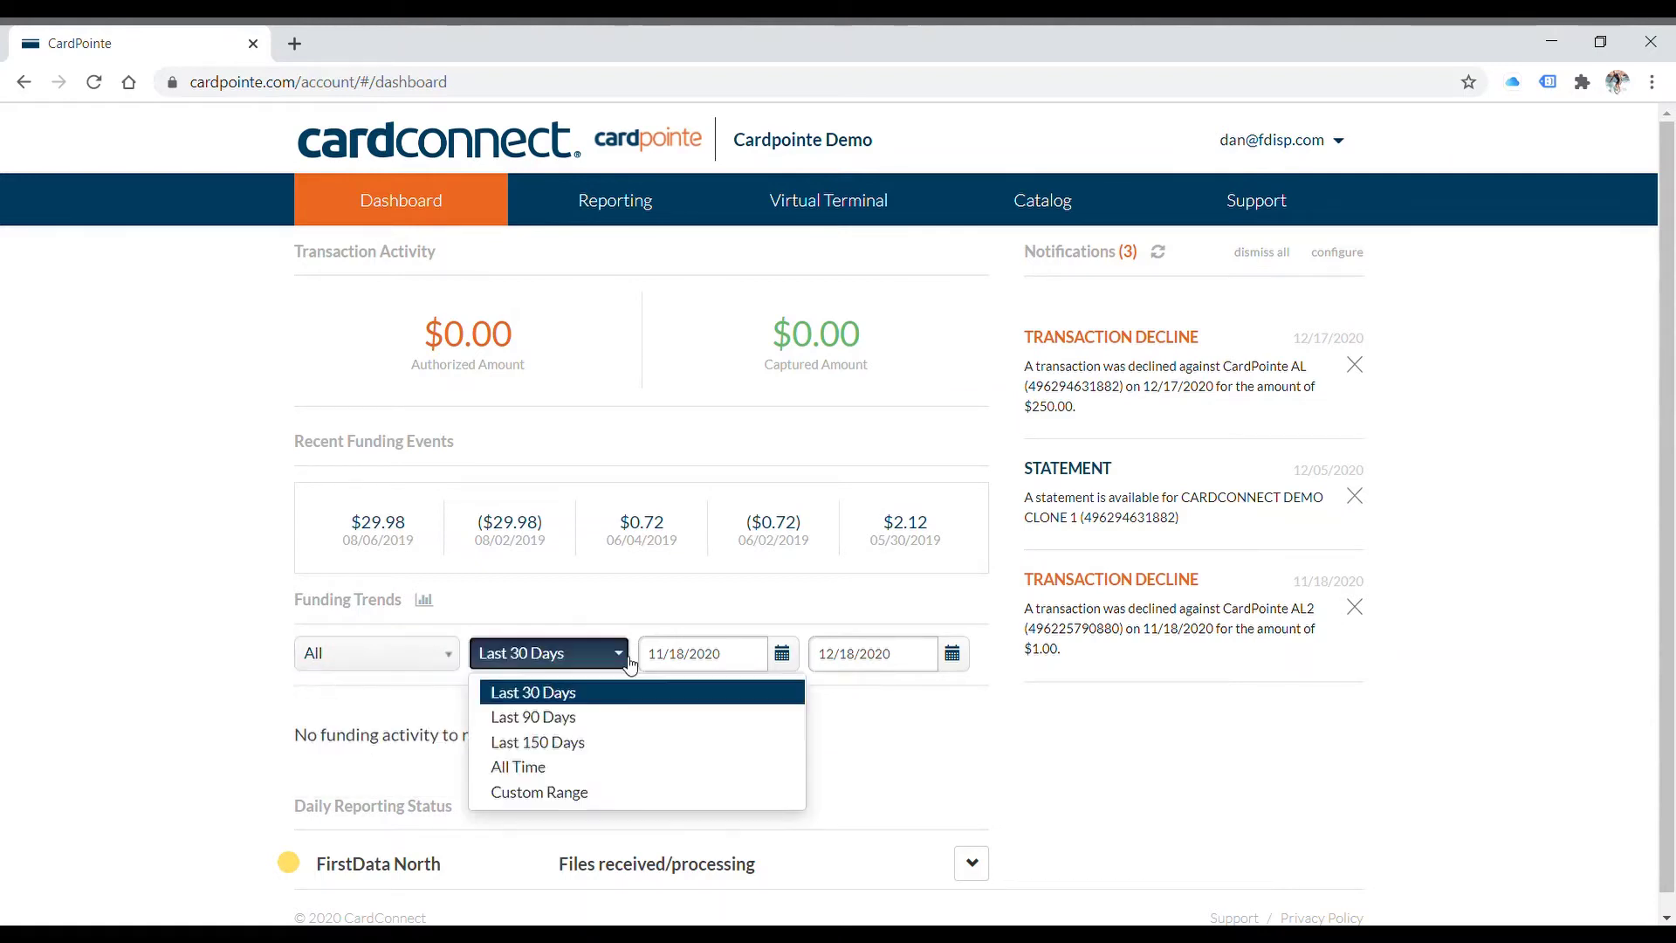
{"action": "left_click", "coordinate": [572, 773]}
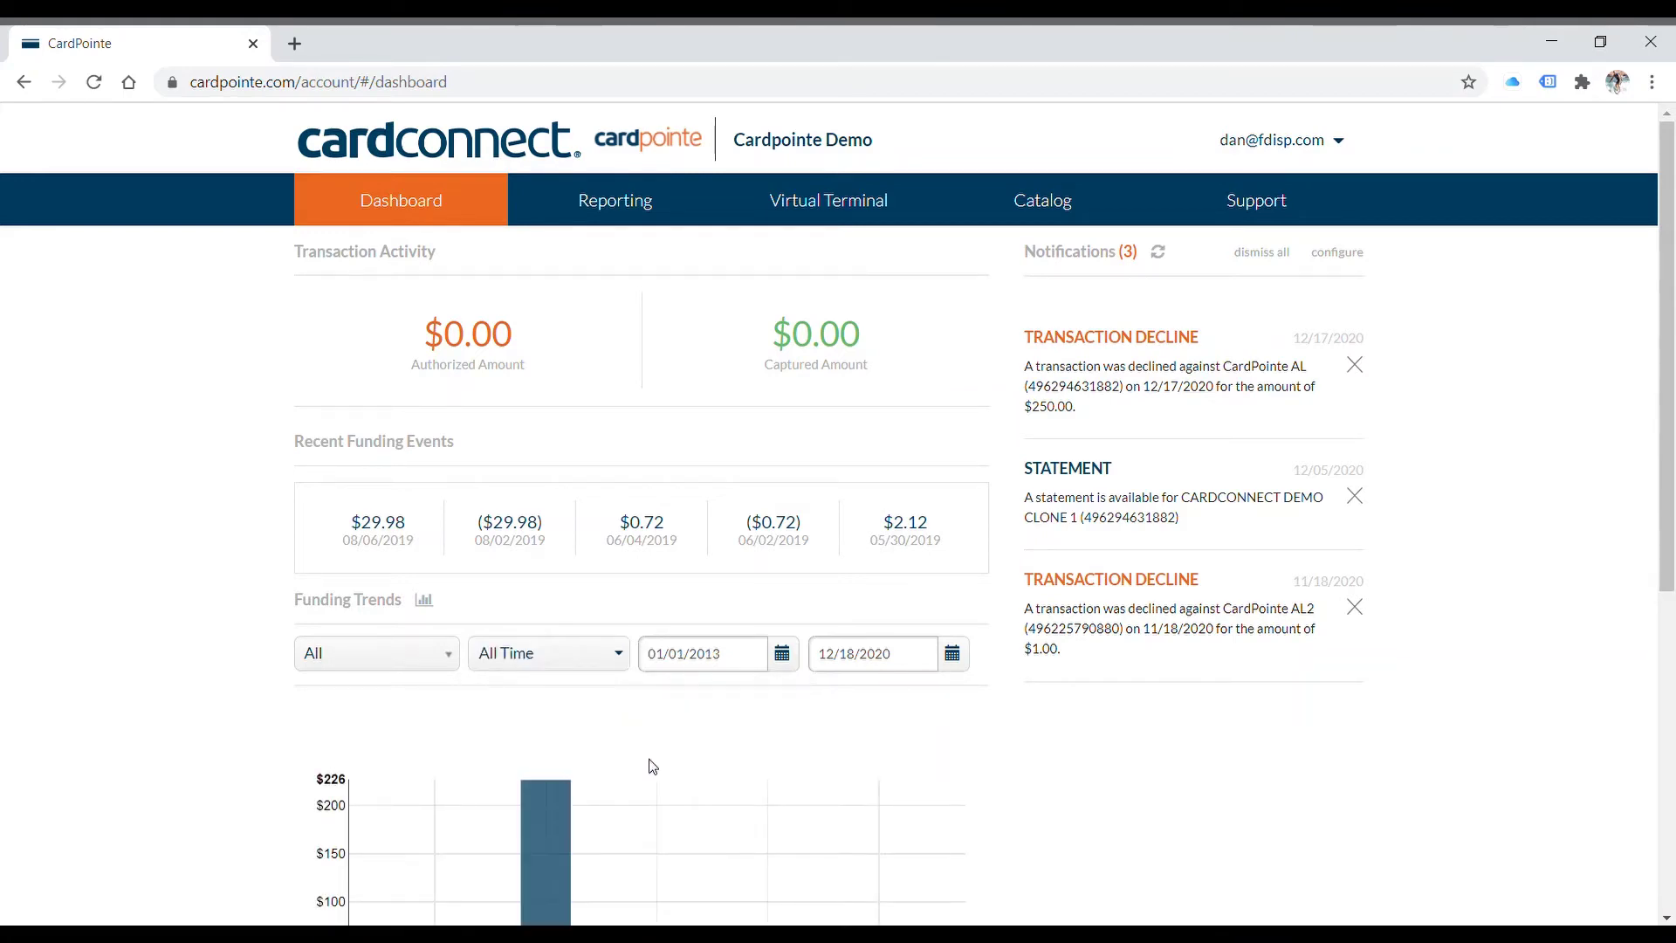
{"action": "scroll", "coordinate": [654, 762], "scroll_direction": "down", "scroll_amount": 4}
{"action": "scroll", "coordinate": [524, 714], "scroll_direction": "up", "scroll_amount": 1}
{"action": "scroll", "coordinate": [576, 708], "scroll_direction": "down", "scroll_amount": 2}
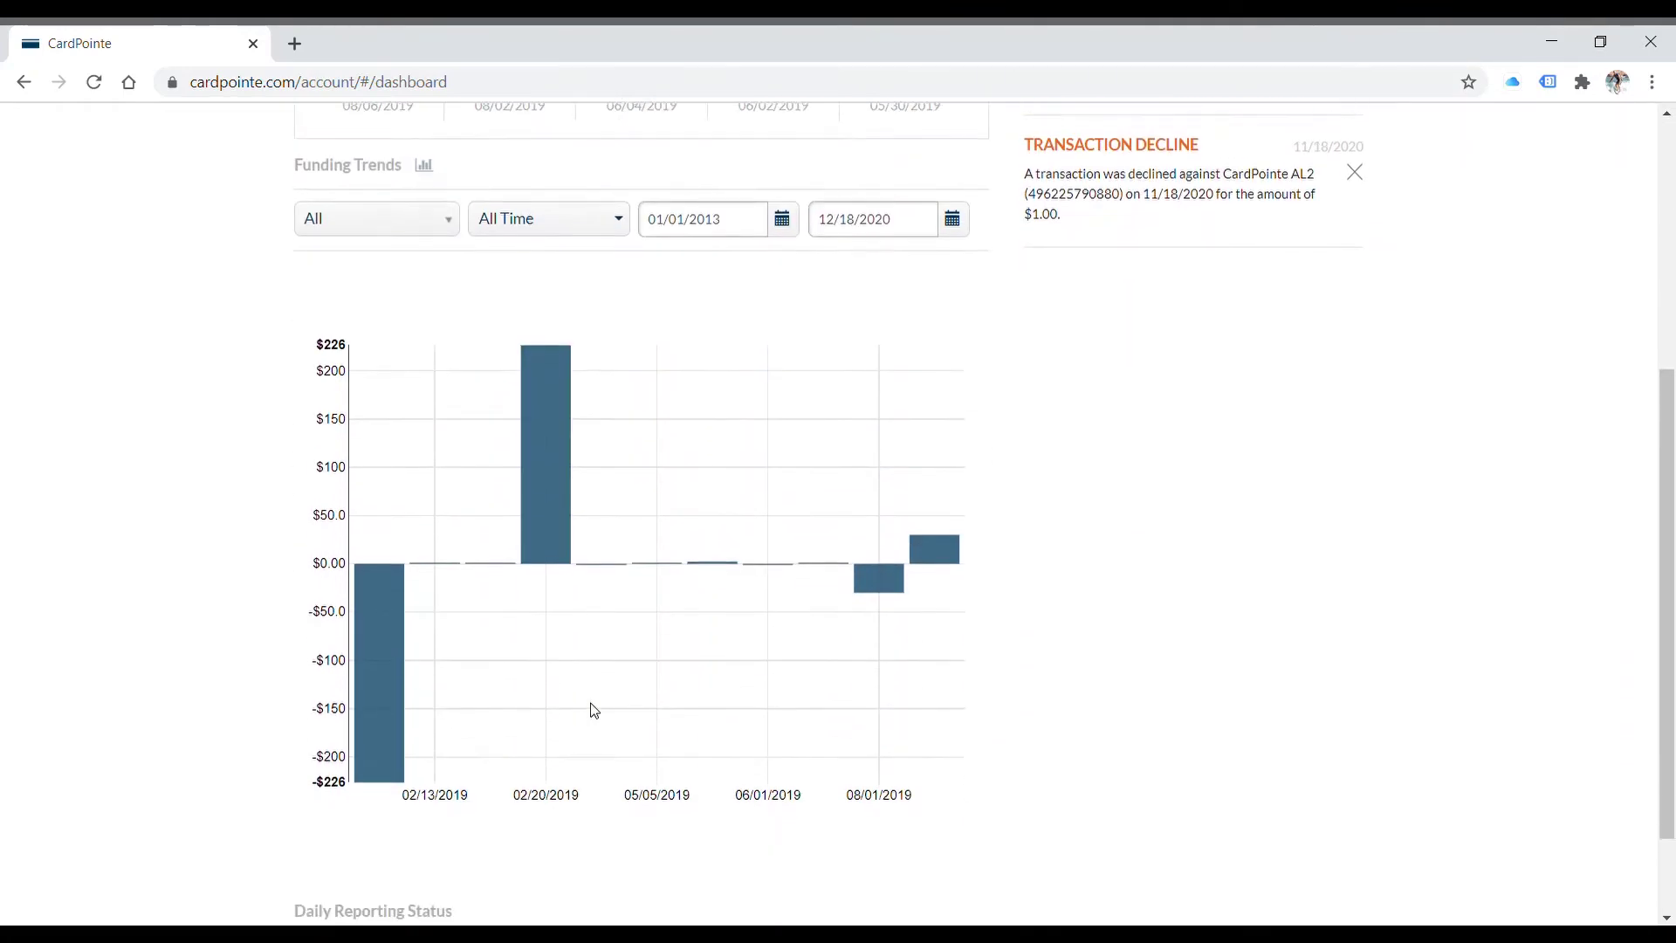
{"action": "scroll", "coordinate": [644, 711], "scroll_direction": "up", "scroll_amount": 5}
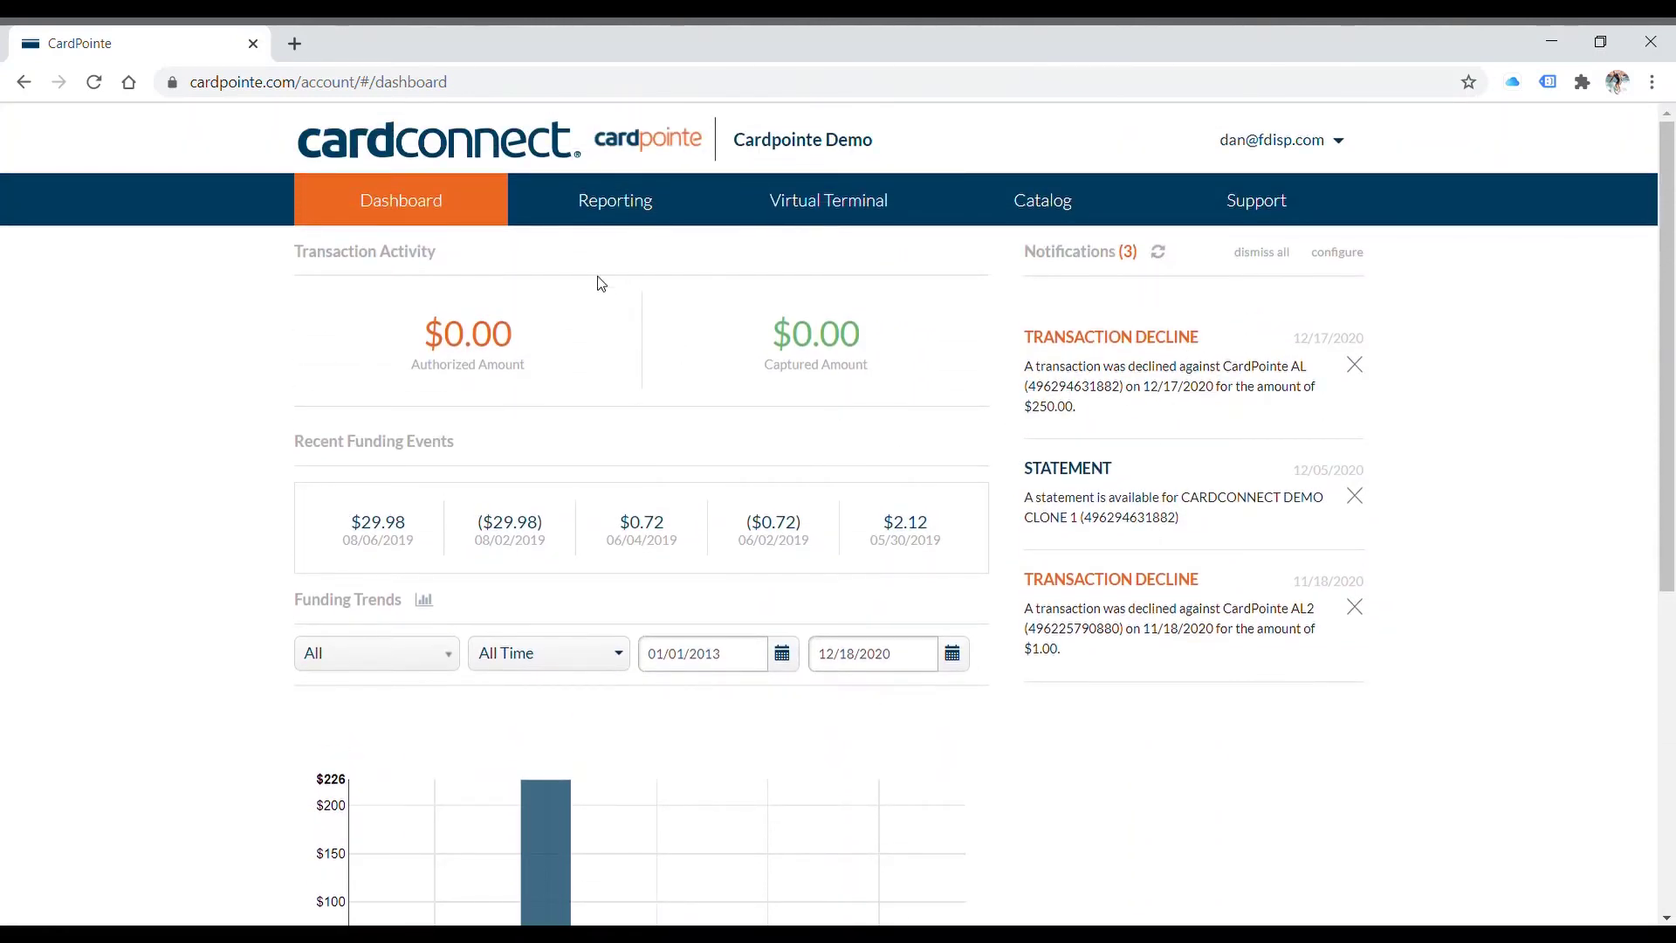
Step: Open the Reporting transactions report and preview its Floating Dates filter options
{"action": "left_click", "coordinate": [609, 208]}
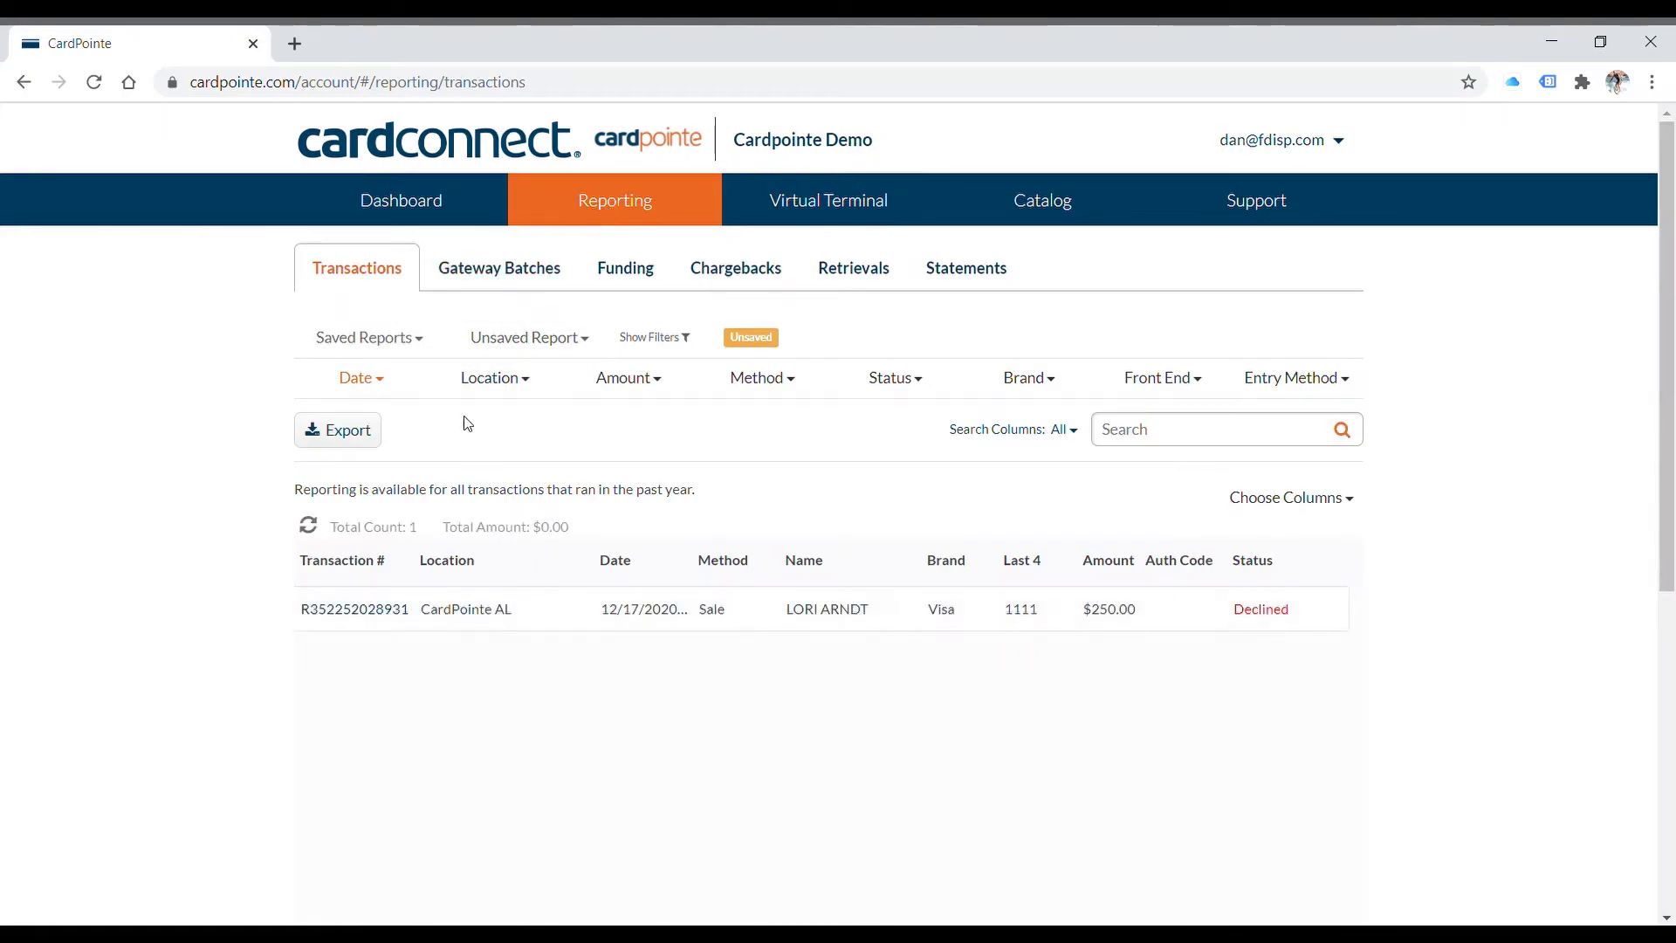
{"action": "left_click", "coordinate": [397, 381]}
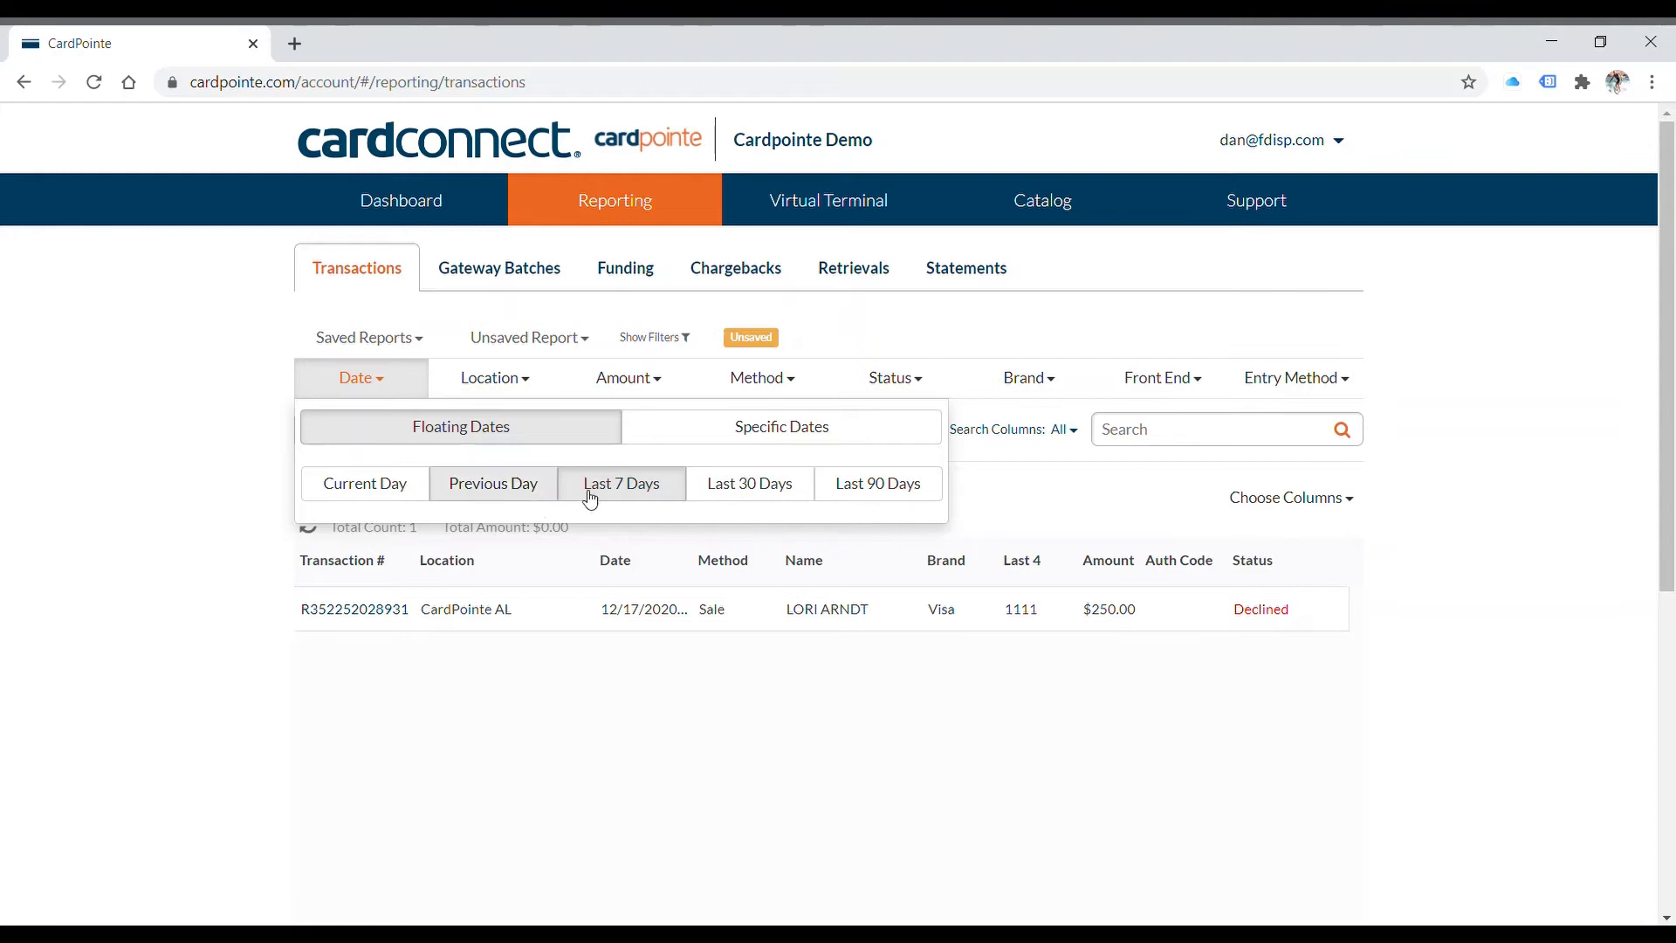
{"action": "left_click", "coordinate": [902, 328]}
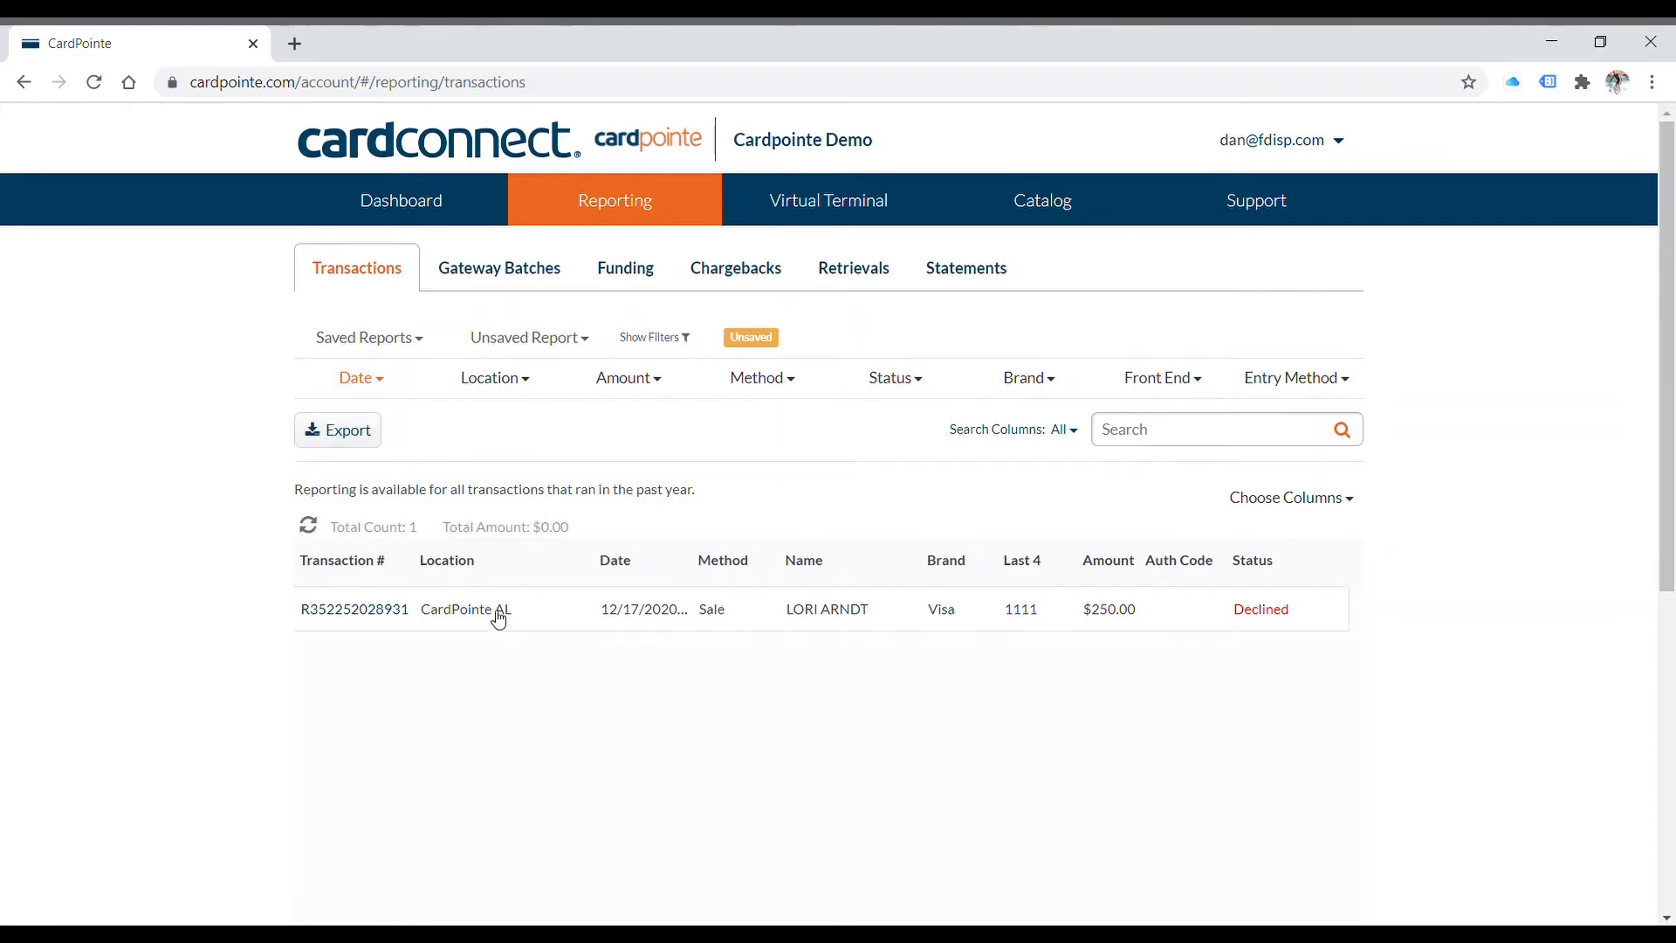
Step: Step through Gateway Batches, Funding, Chargebacks and Retrievals reports, ending on Statements
{"action": "left_click", "coordinate": [450, 275]}
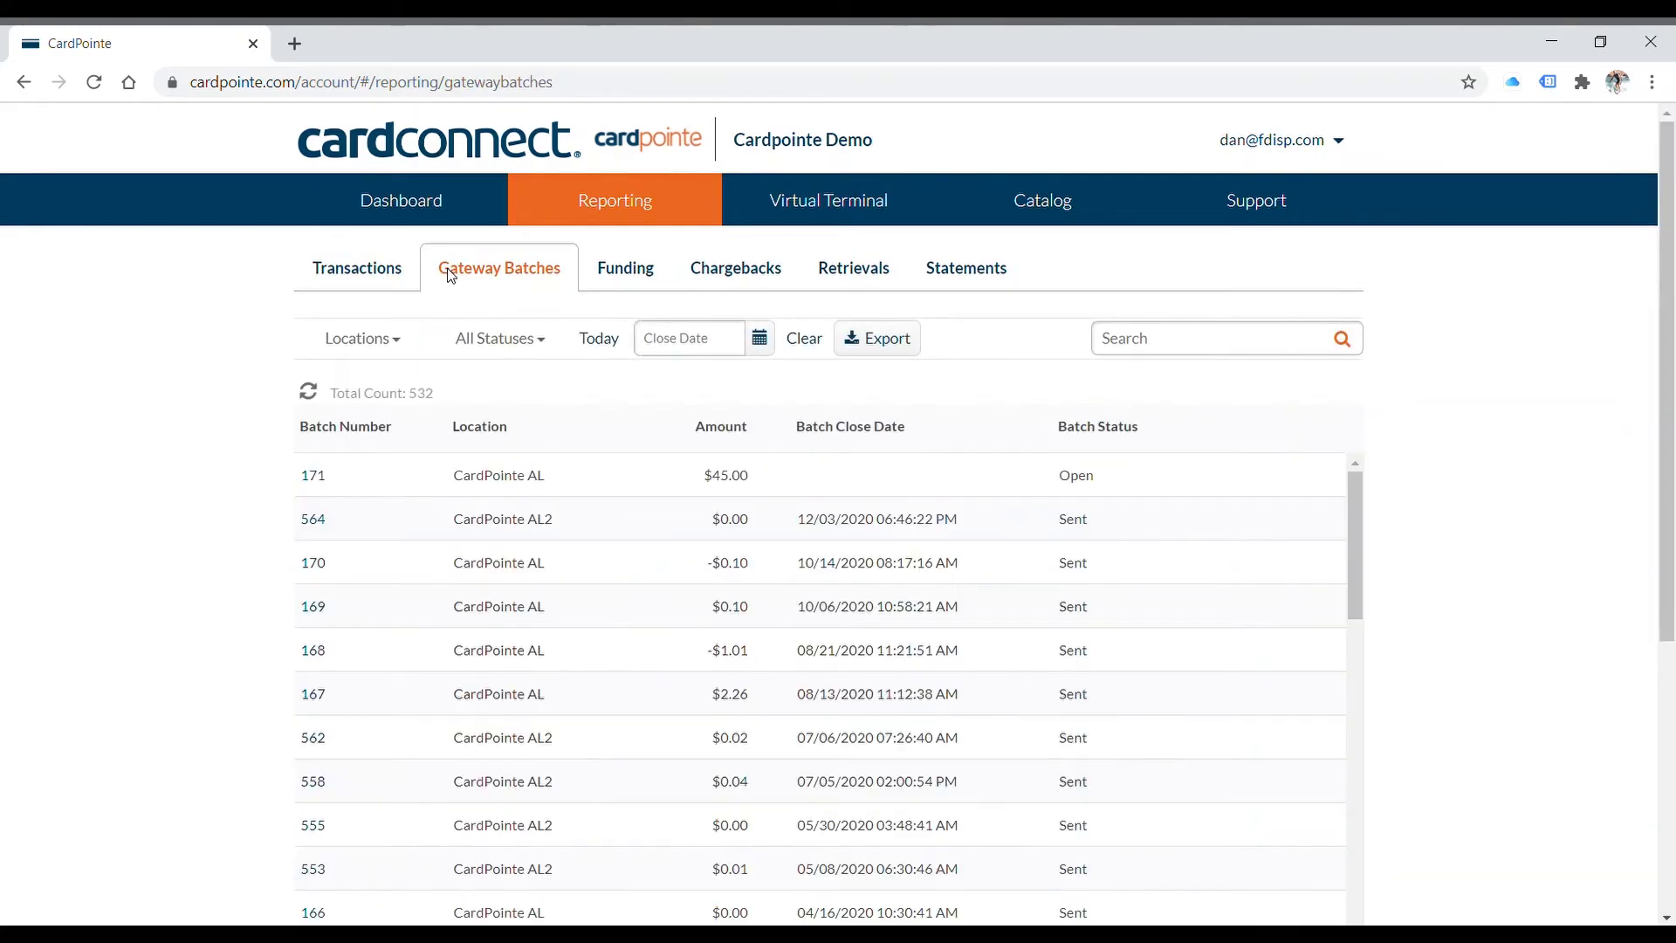
{"action": "left_click", "coordinate": [612, 276]}
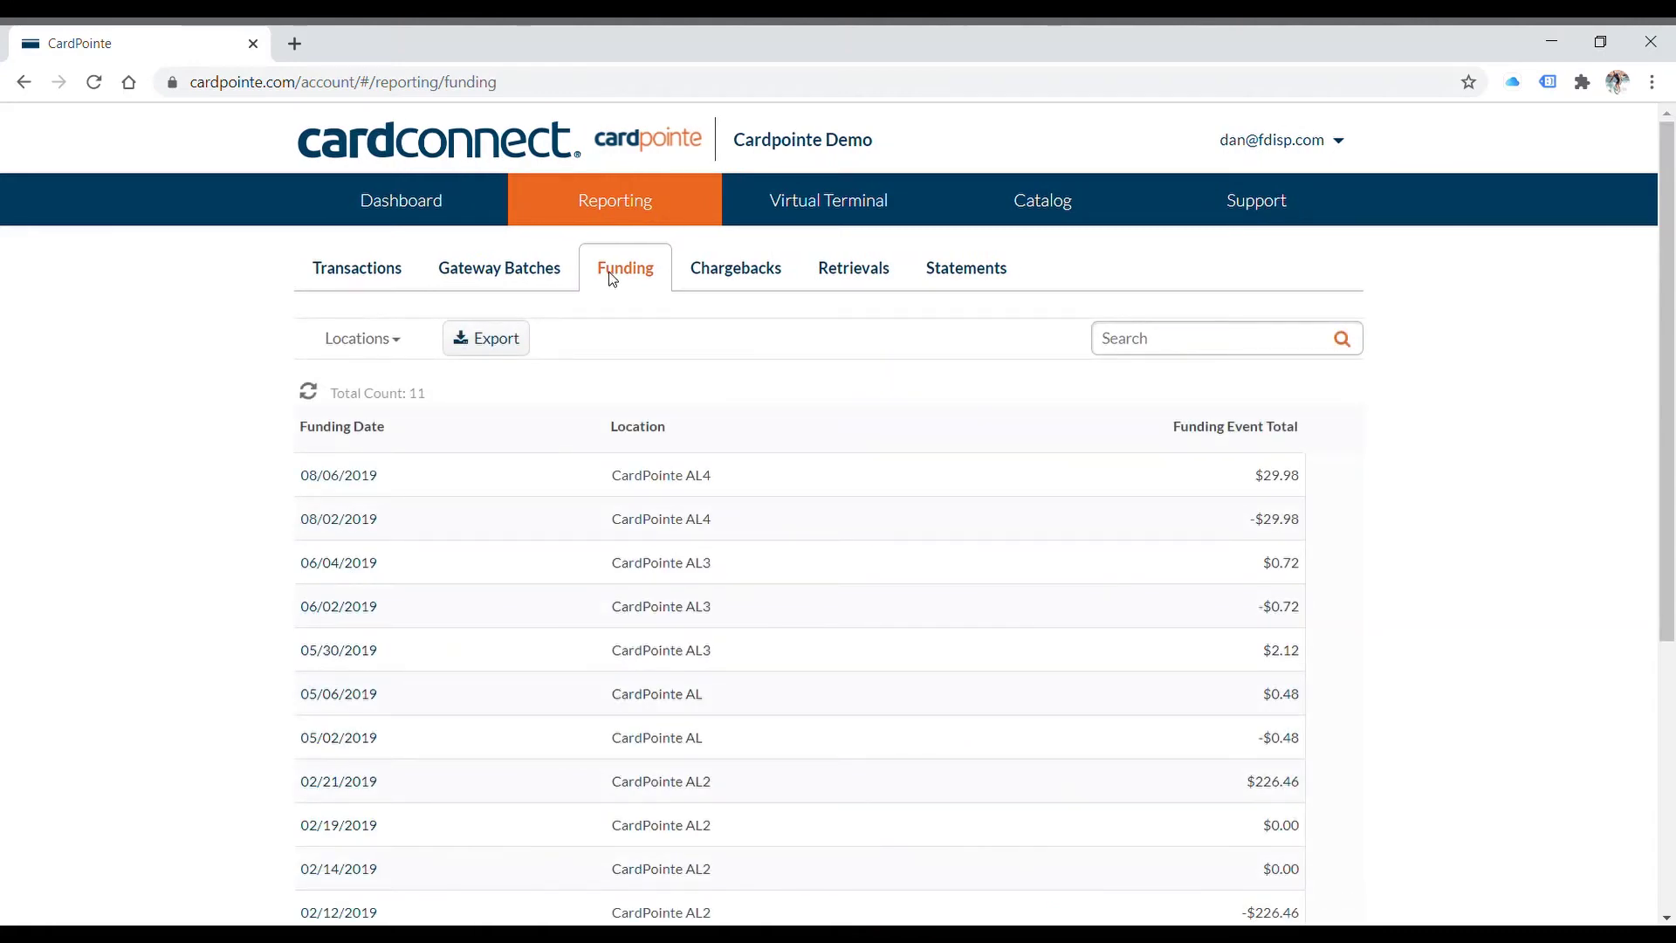
{"action": "left_click", "coordinate": [708, 274]}
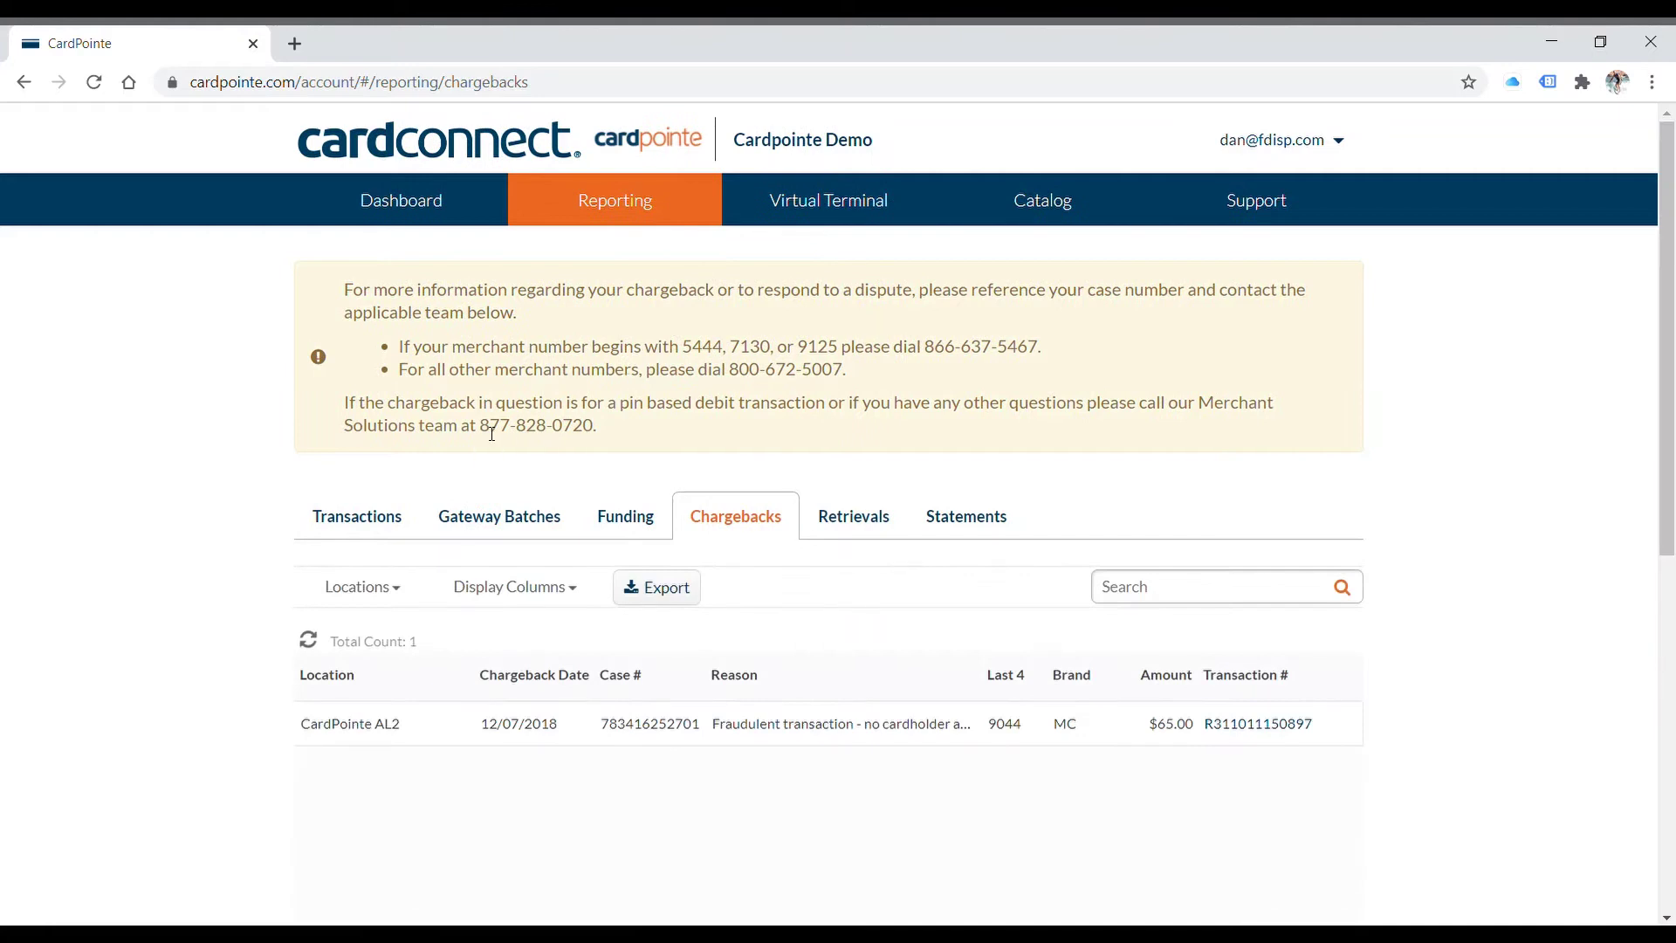
{"action": "left_click_drag", "start_coordinate": [481, 428], "coordinate": [597, 432]}
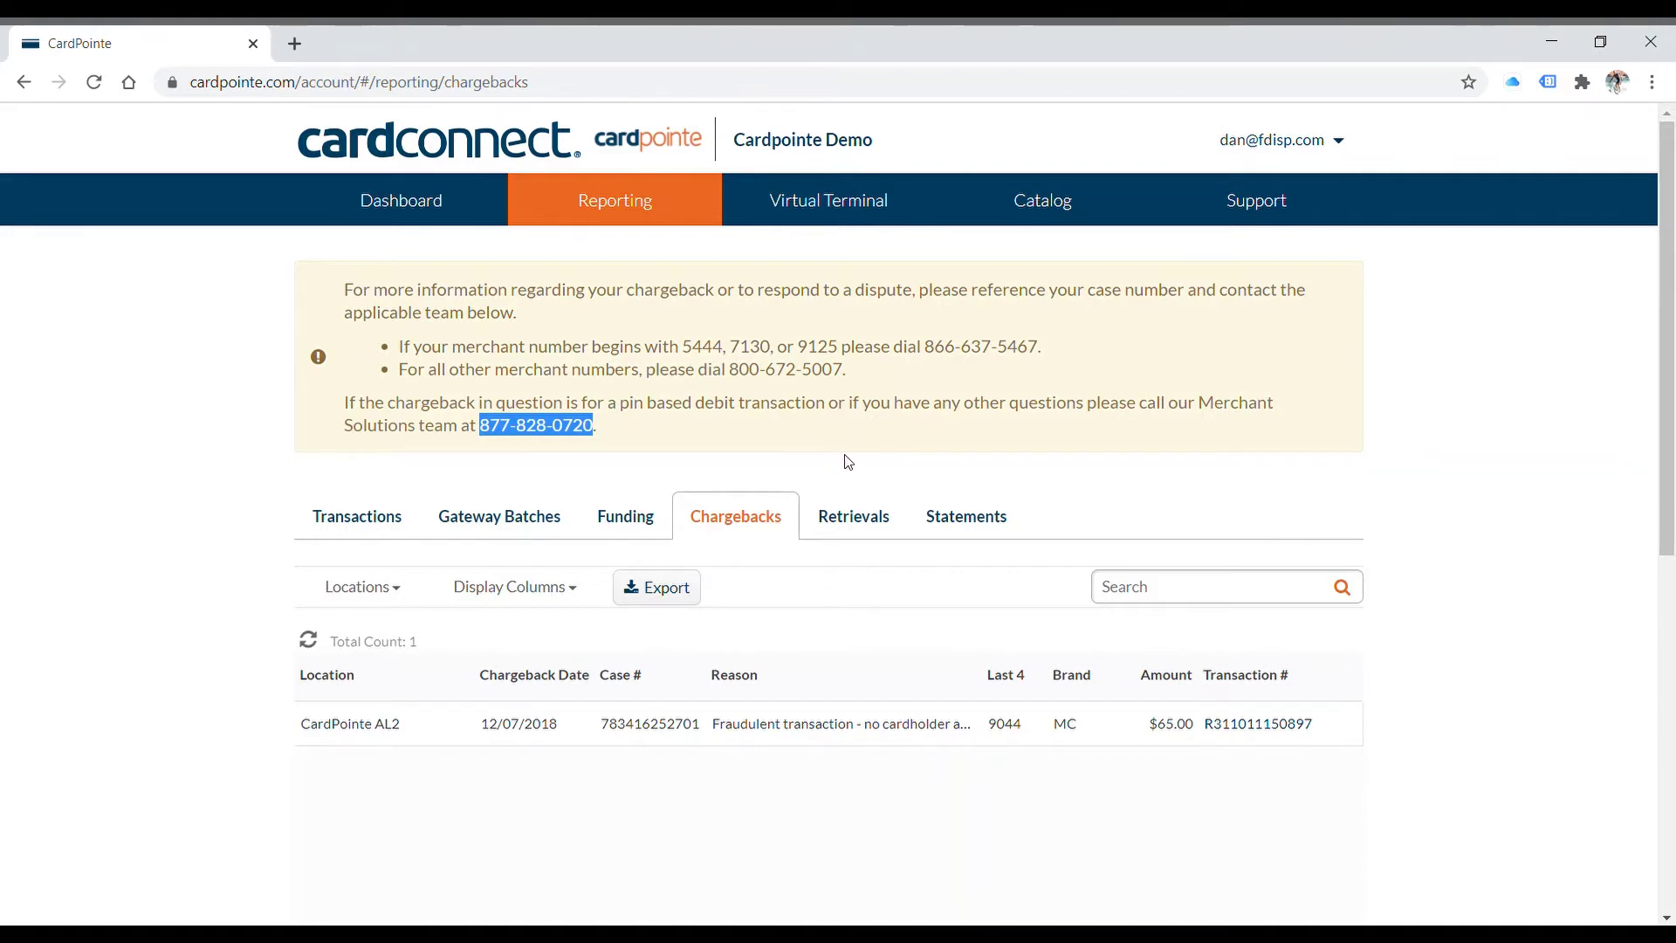
{"action": "left_click", "coordinate": [853, 519]}
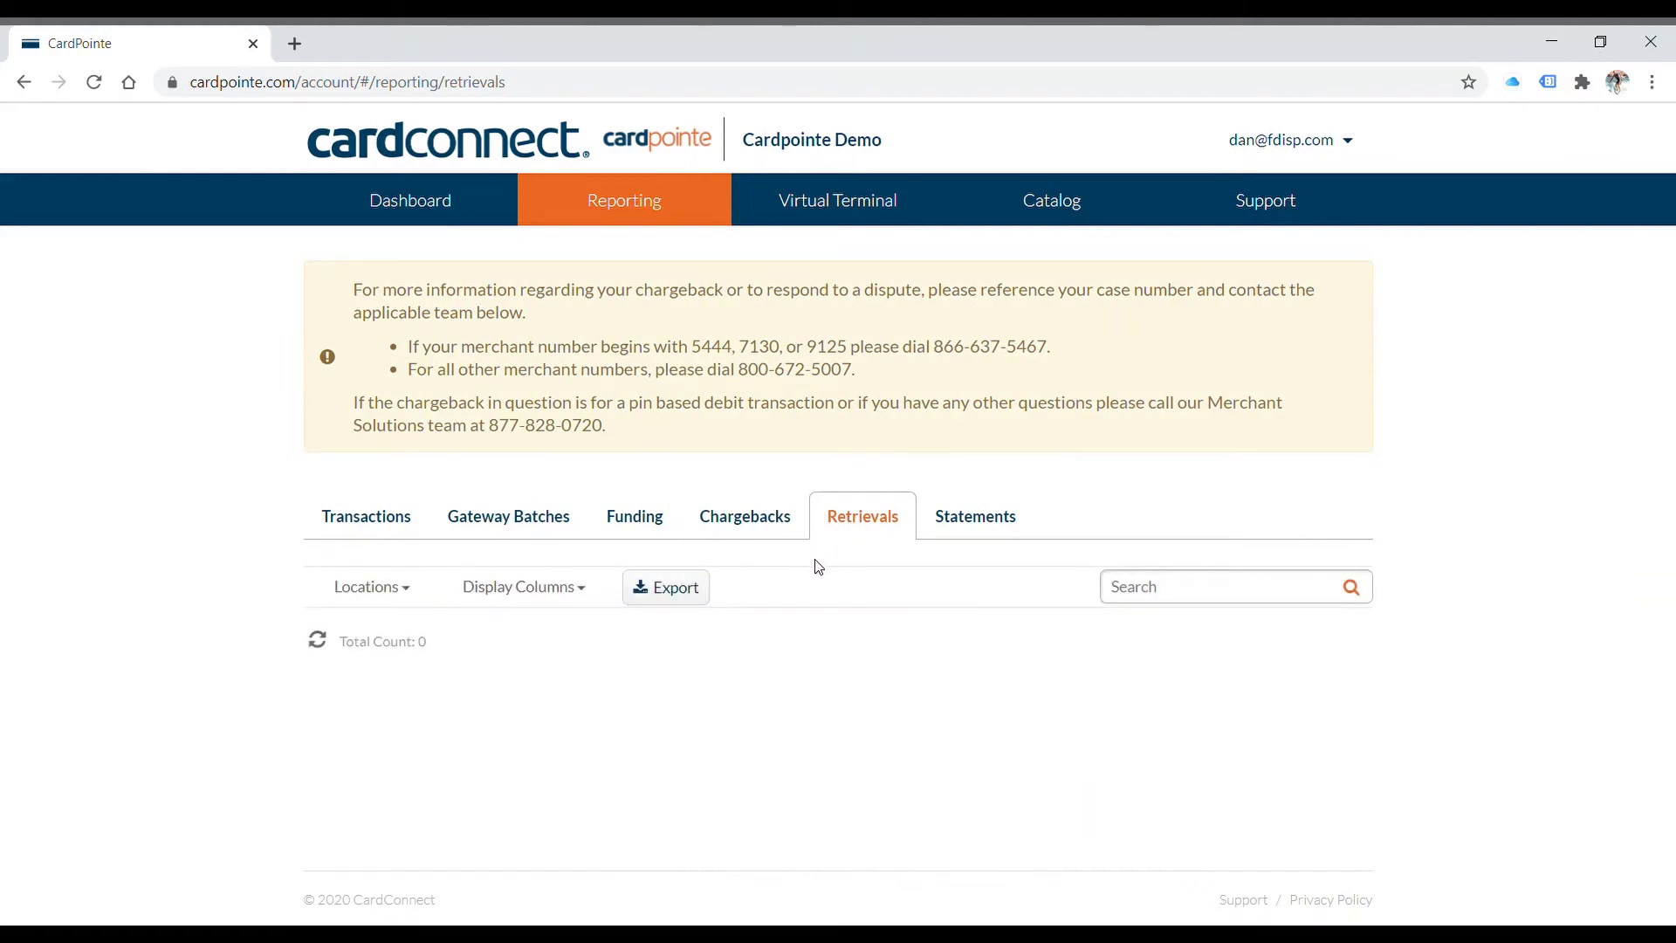
{"action": "left_click", "coordinate": [969, 524]}
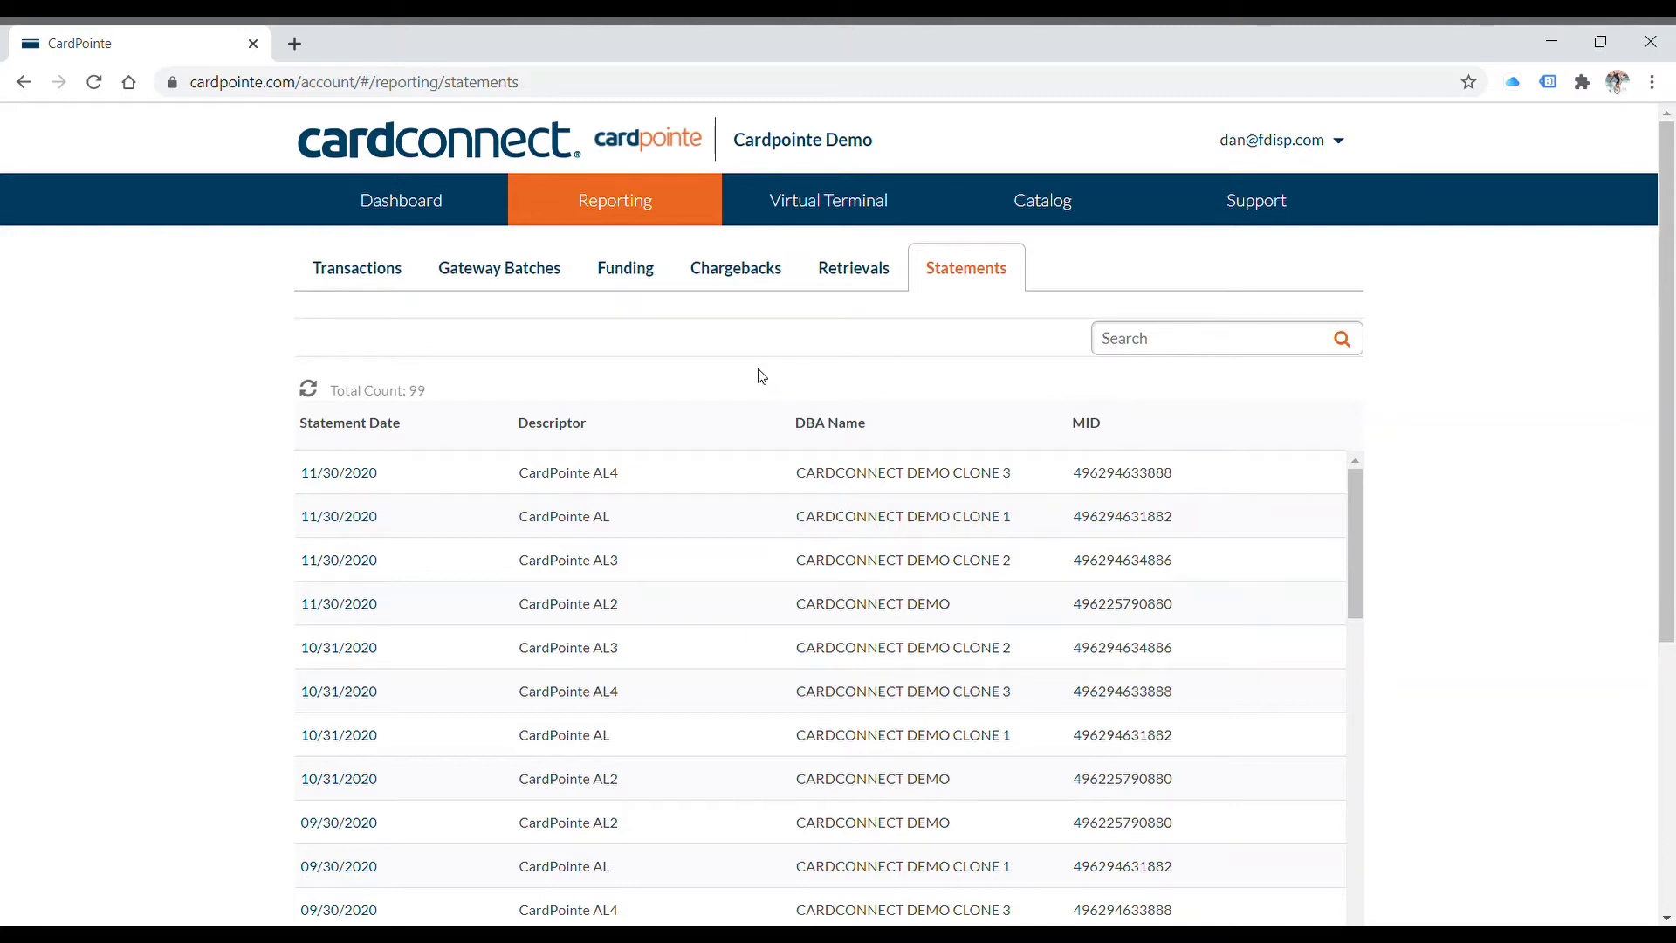
Step: Open the Virtual Terminal sale form and turn on storing the customer profile
{"action": "left_click", "coordinate": [793, 216]}
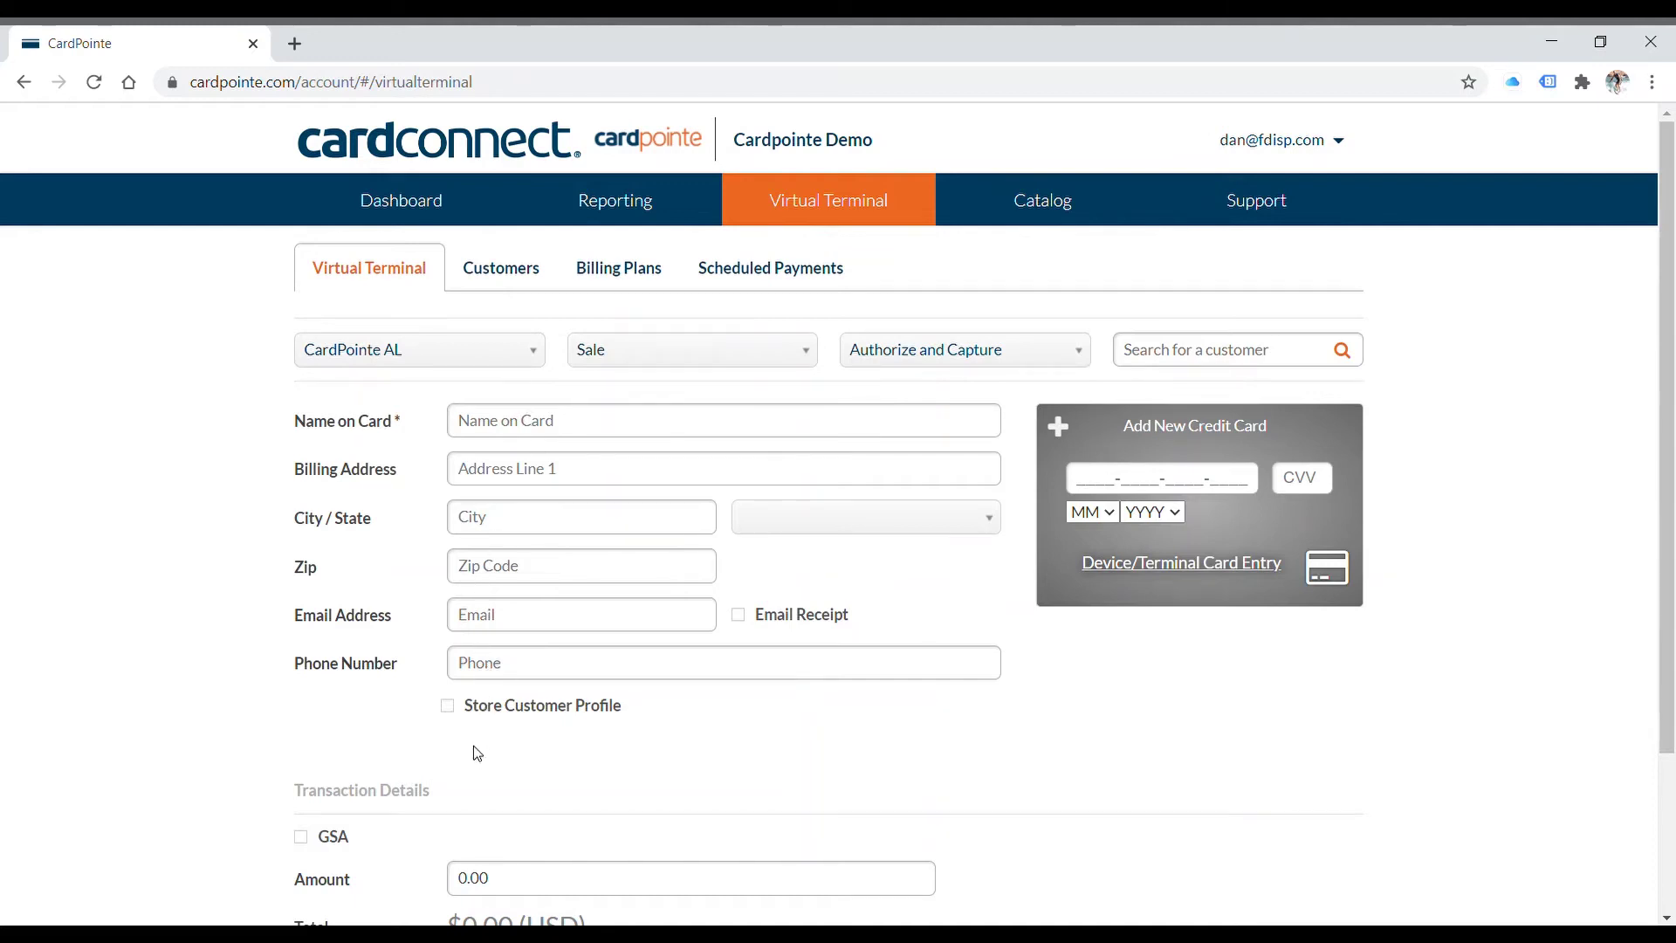
{"action": "left_click", "coordinate": [449, 705]}
{"action": "scroll", "coordinate": [596, 763], "scroll_direction": "down", "scroll_amount": 3}
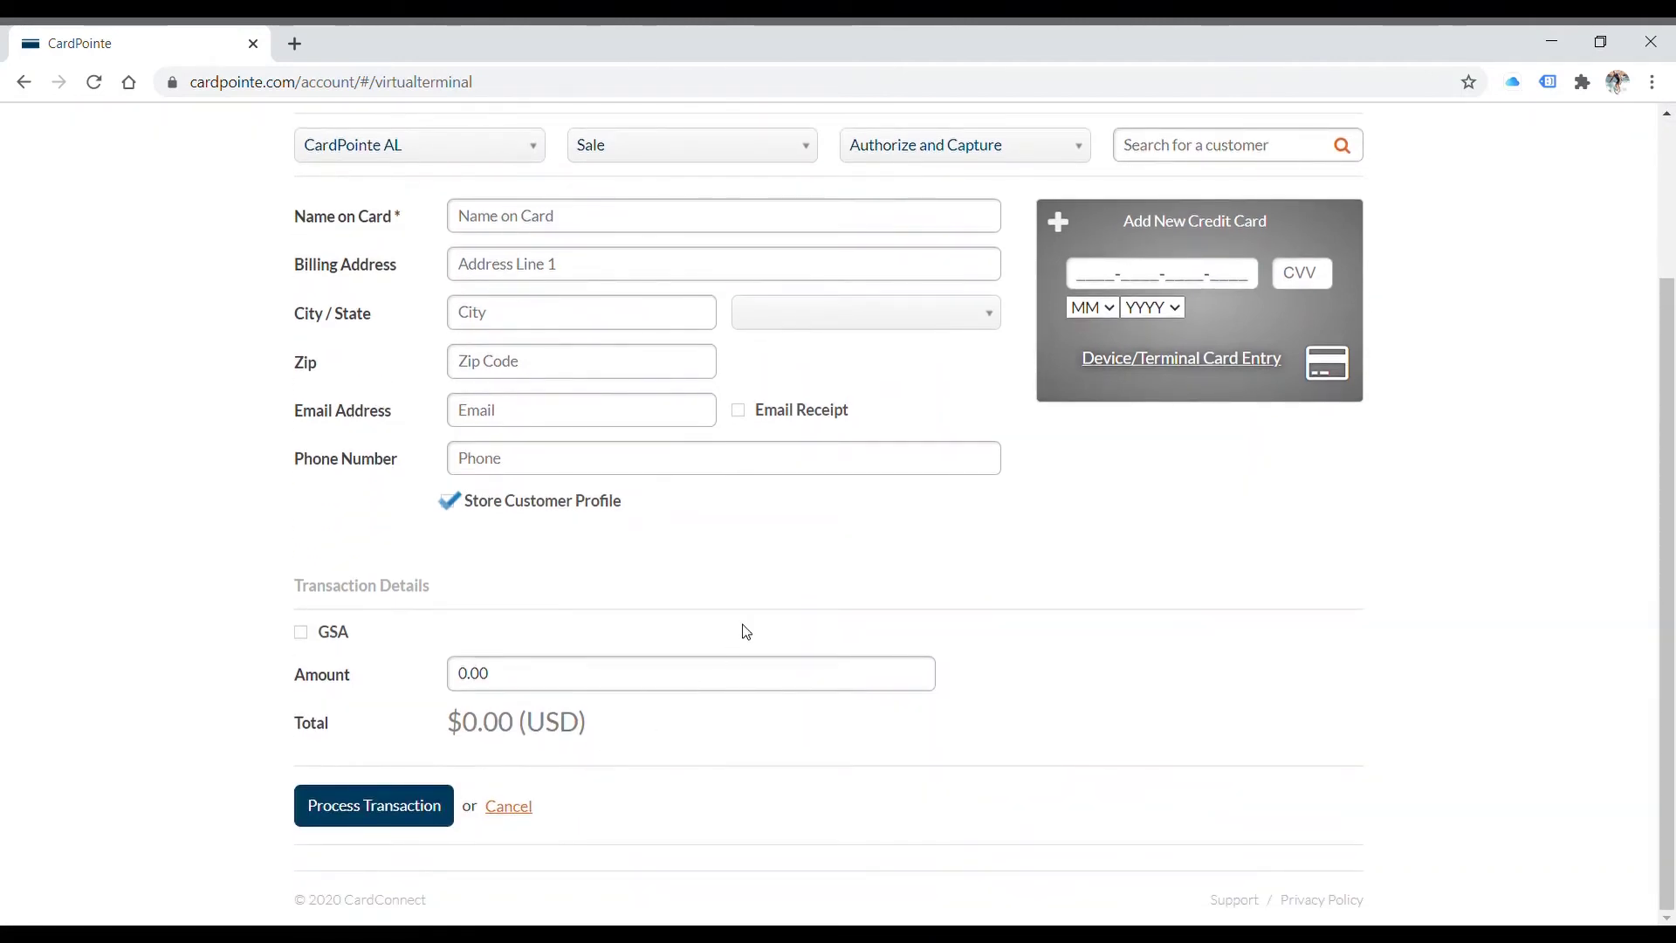
{"action": "scroll", "coordinate": [746, 631], "scroll_direction": "up", "scroll_amount": 1}
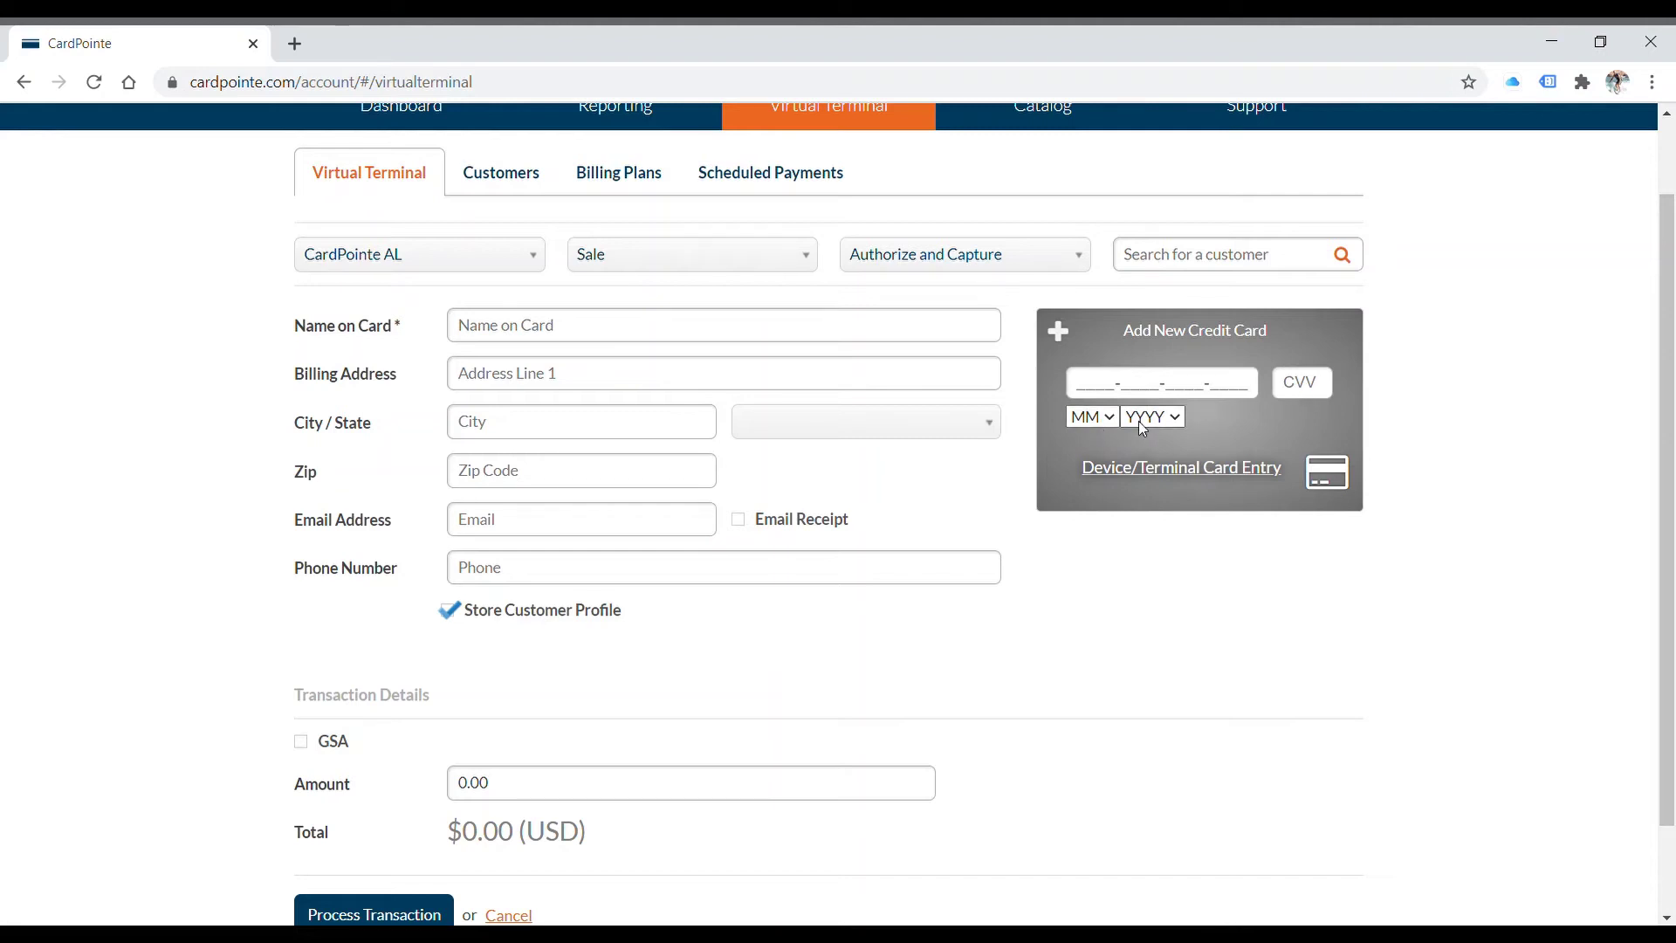
{"action": "scroll", "coordinate": [808, 487], "scroll_direction": "up", "scroll_amount": 1}
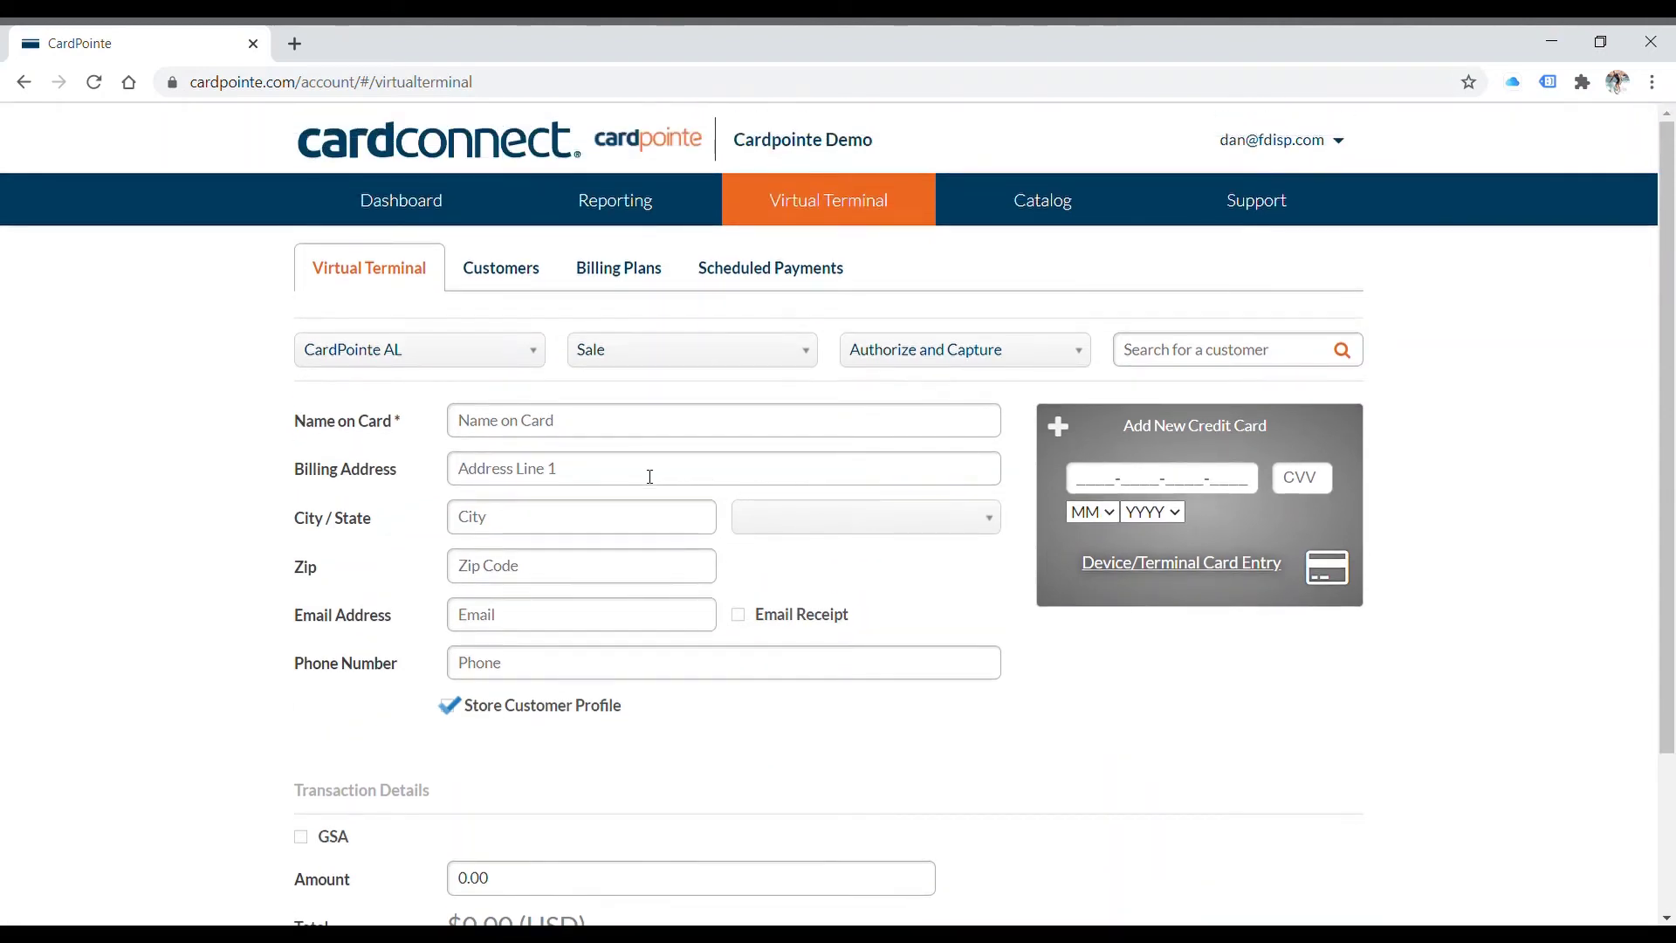
{"action": "scroll", "coordinate": [576, 773], "scroll_direction": "down", "scroll_amount": 3}
Step: Submit the empty form, flagging name on card, card number and expiry as missing
{"action": "left_click", "coordinate": [352, 804]}
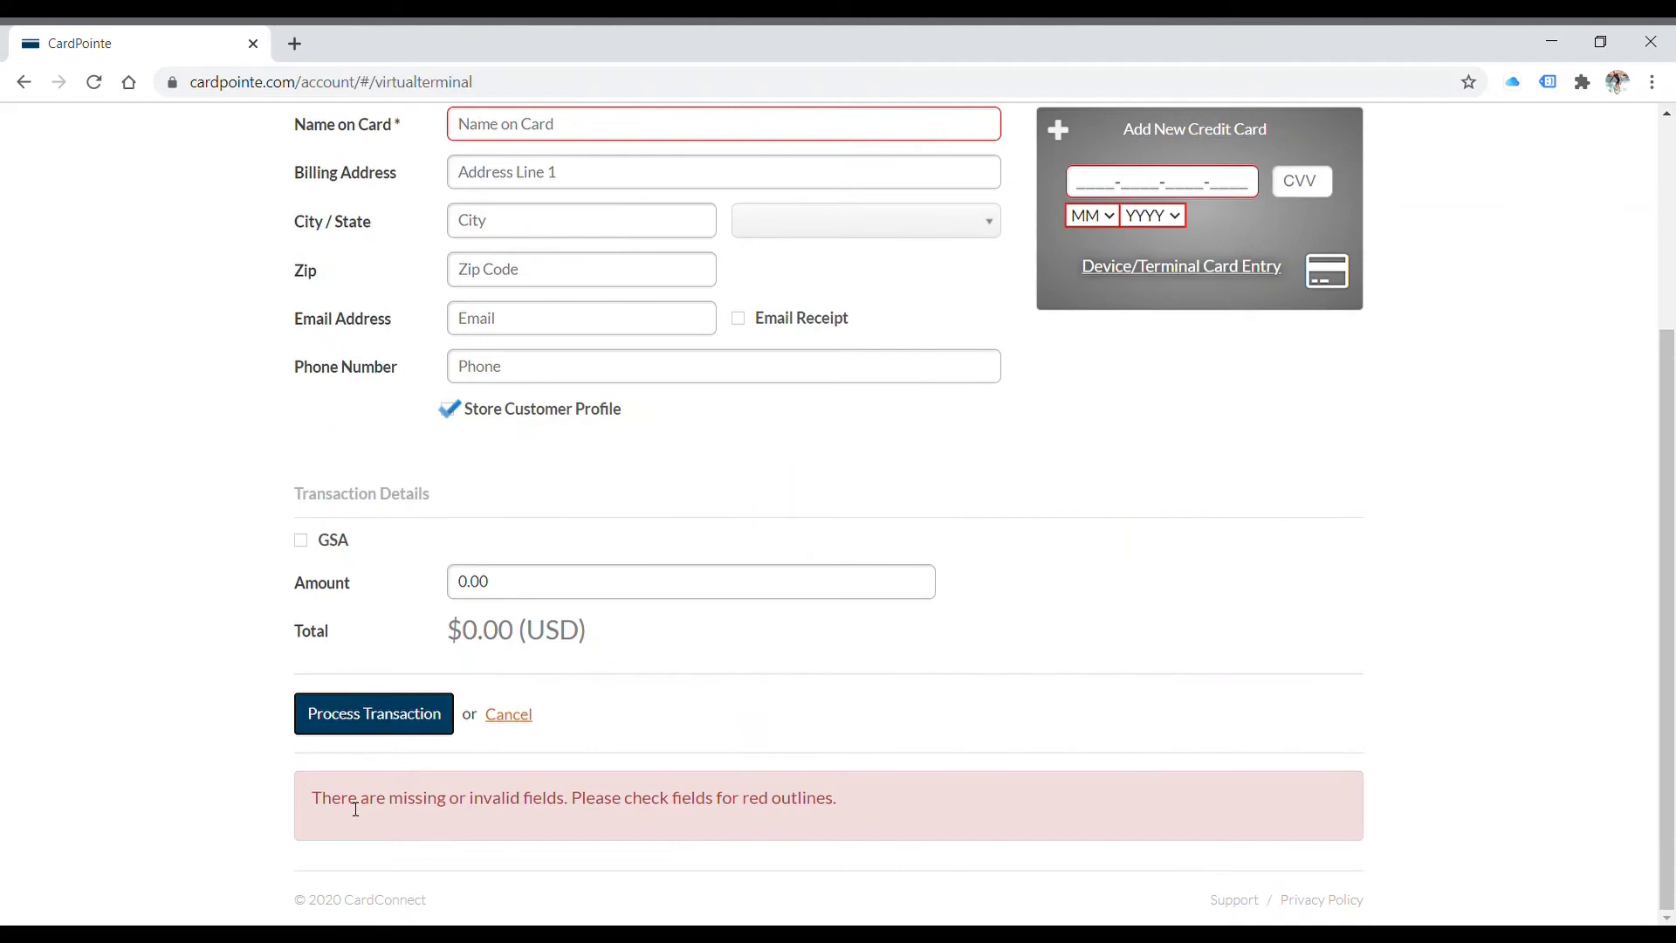
{"action": "scroll", "coordinate": [722, 629], "scroll_direction": "up", "scroll_amount": 1}
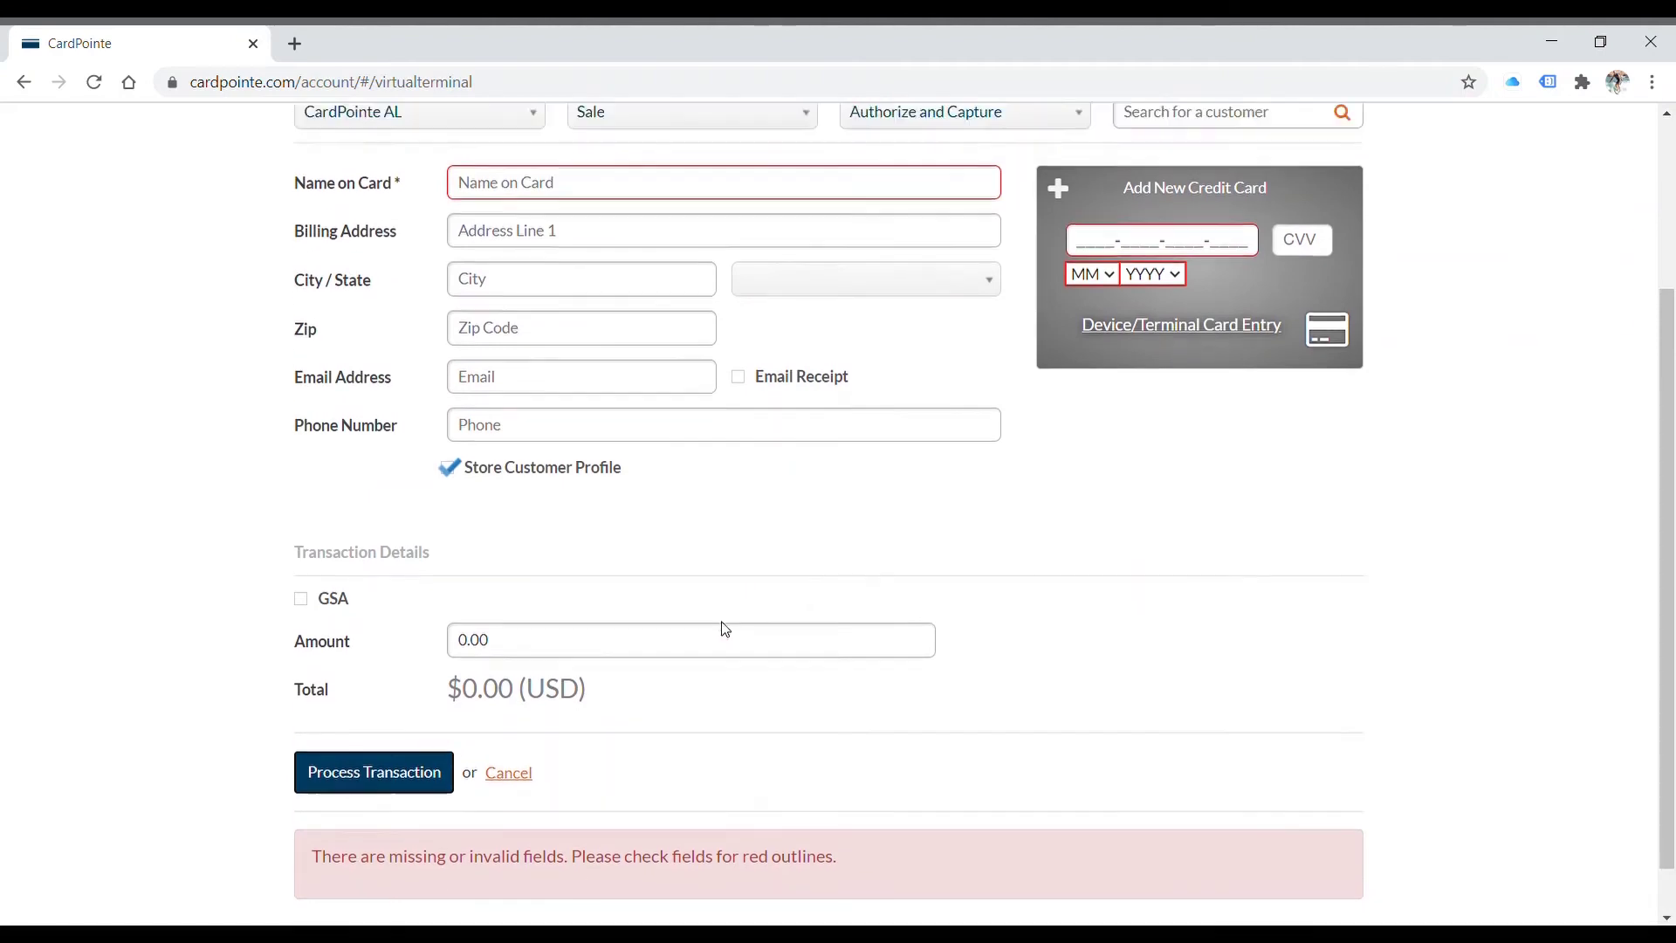
{"action": "scroll", "coordinate": [737, 636], "scroll_direction": "up", "scroll_amount": 3}
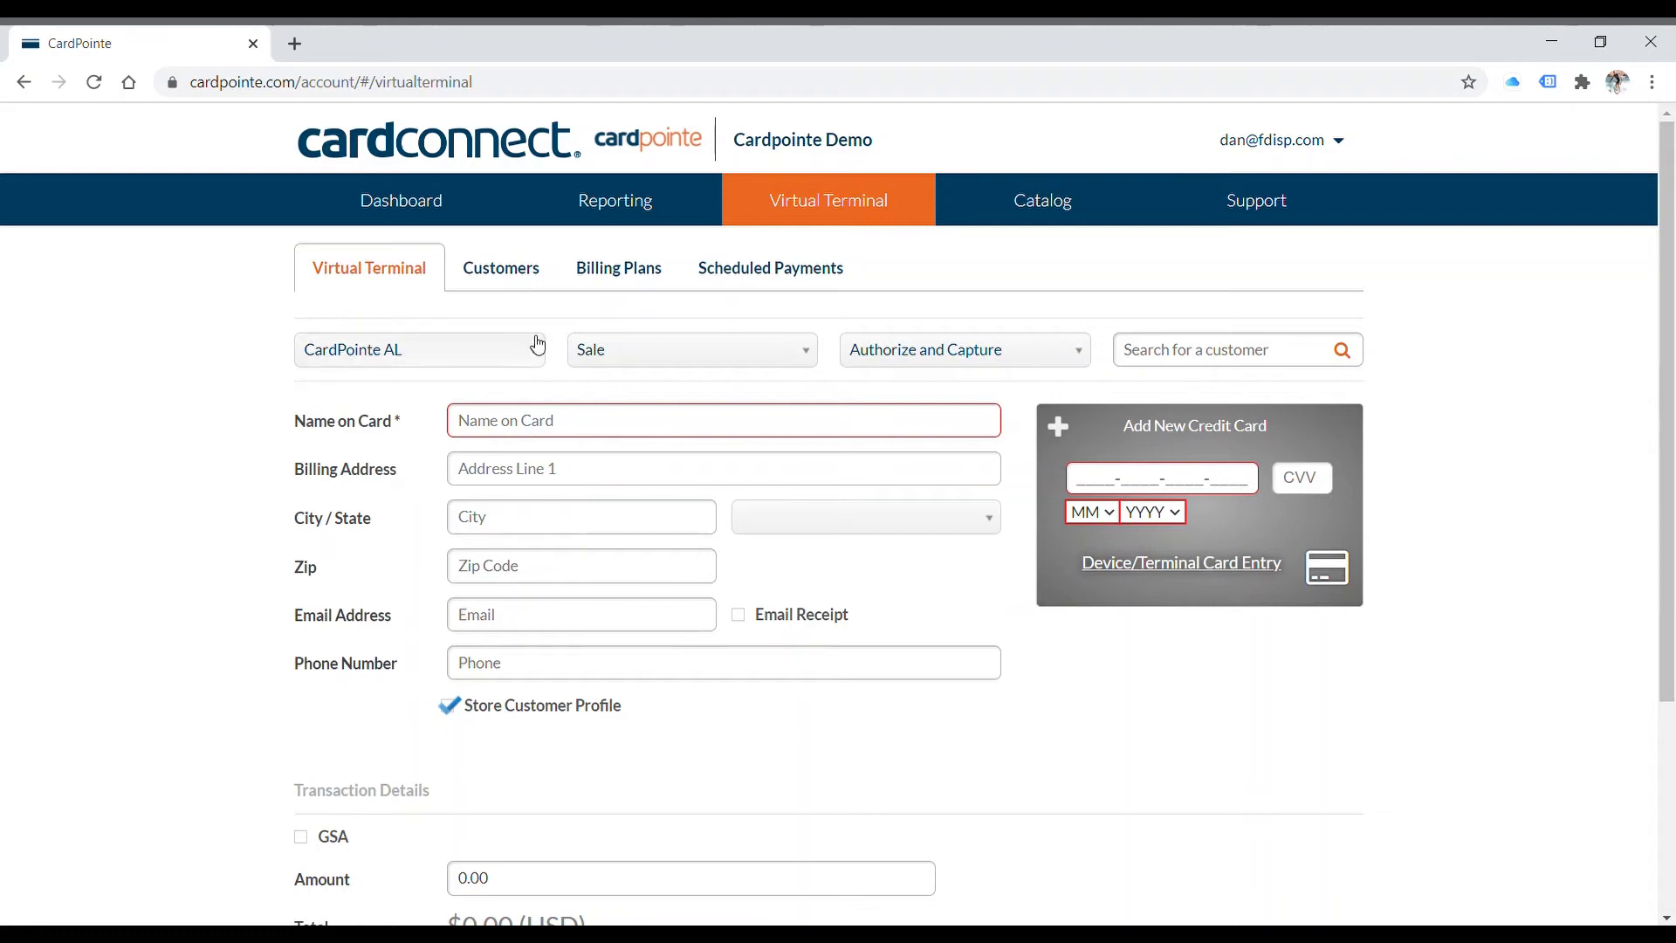
Step: Browse Customers and Billing Plans, then view Scheduled Payments for 12/19/2020
{"action": "left_click", "coordinate": [516, 274]}
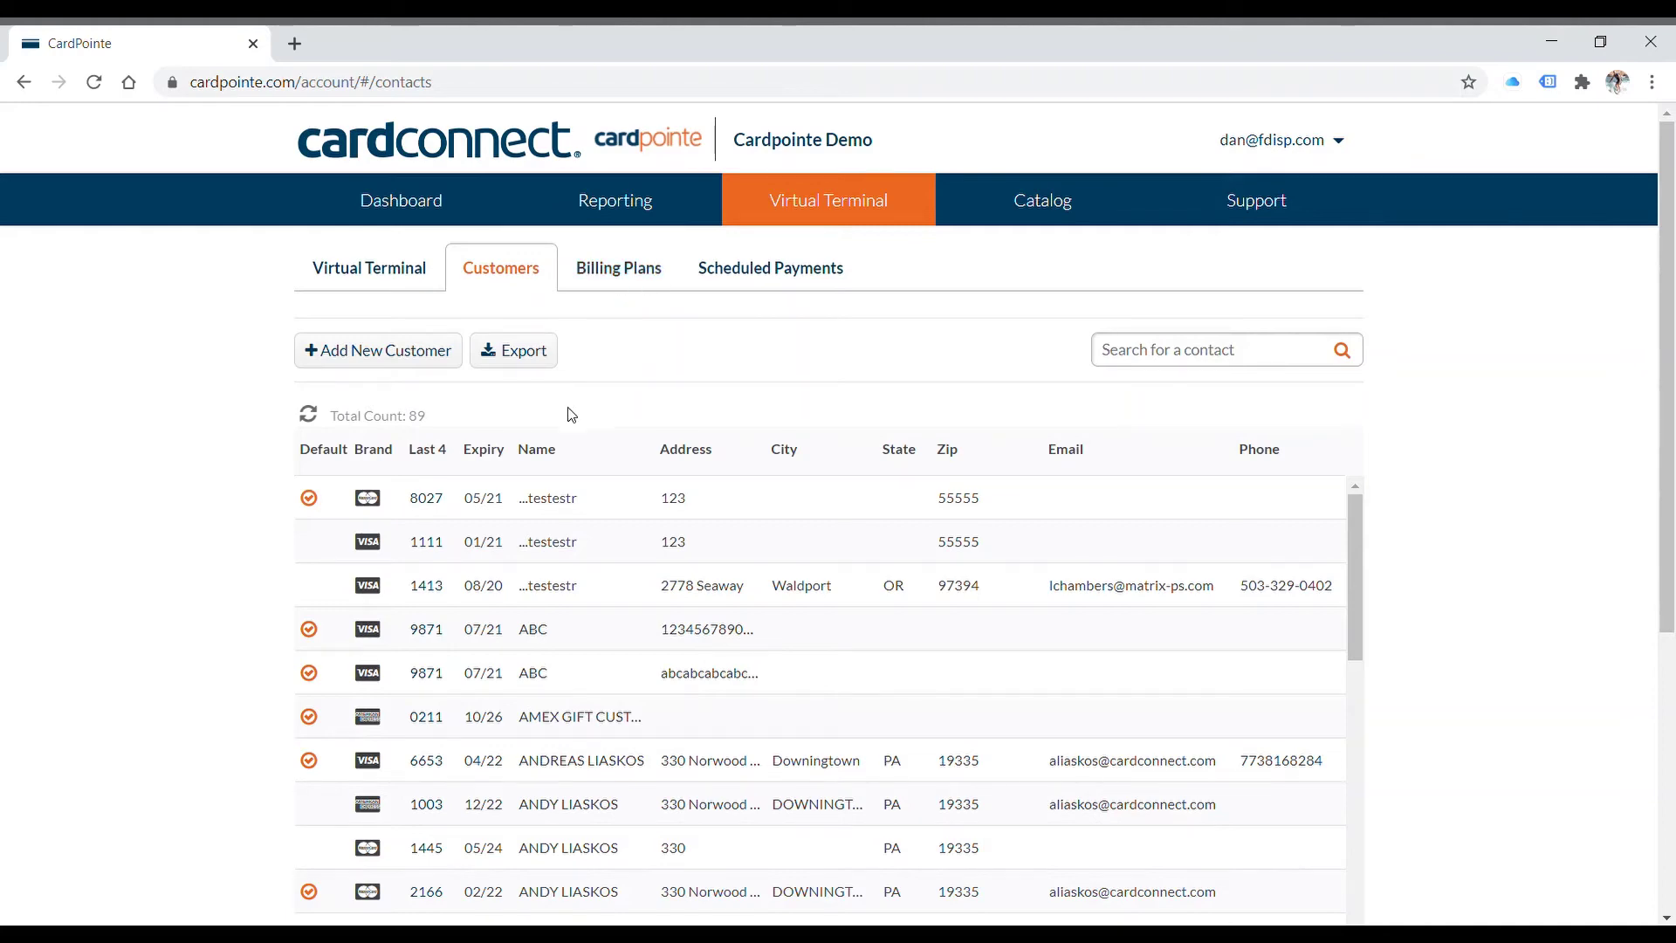
{"action": "left_click", "coordinate": [623, 279]}
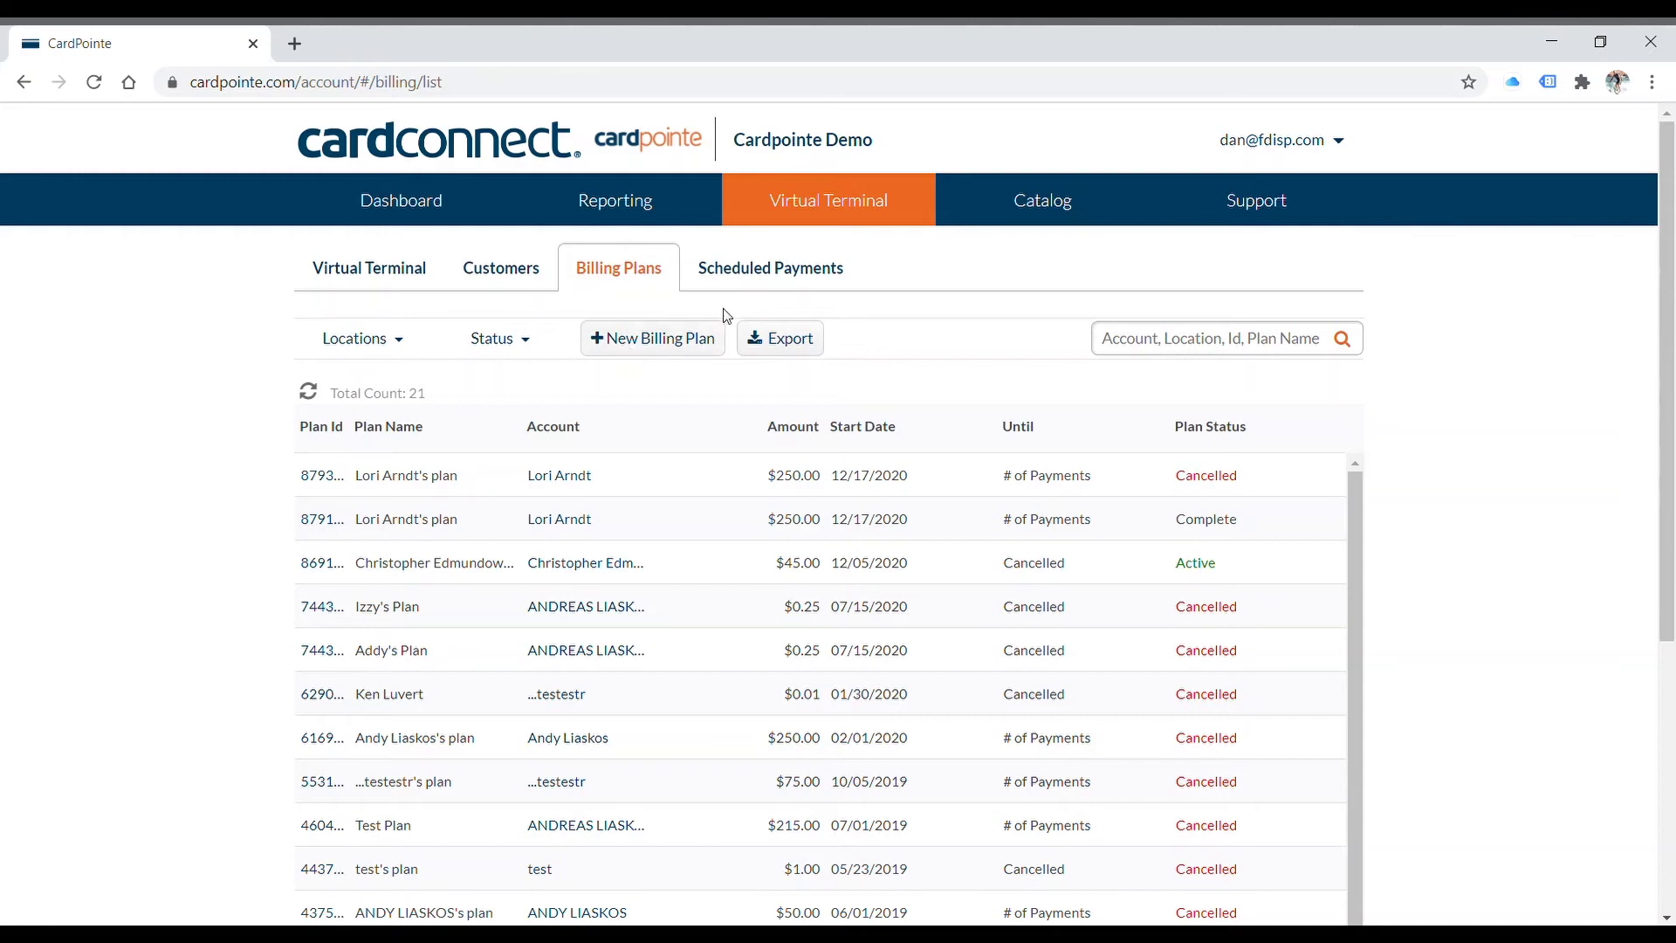
{"action": "left_click", "coordinate": [768, 280]}
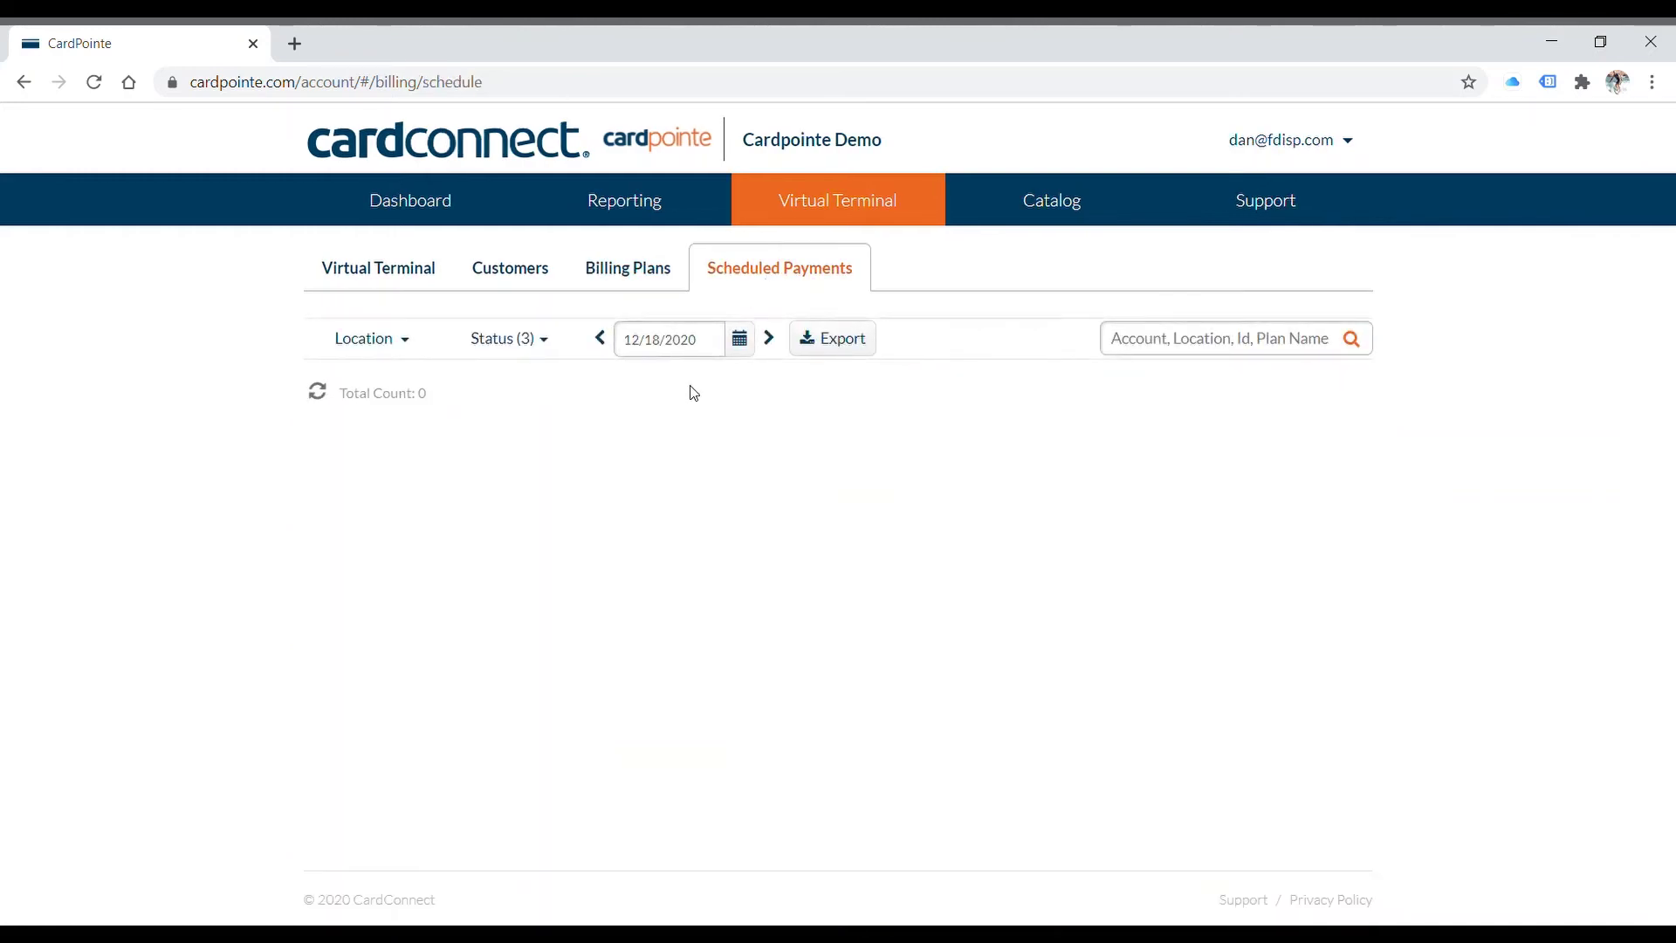
{"action": "left_click", "coordinate": [769, 342]}
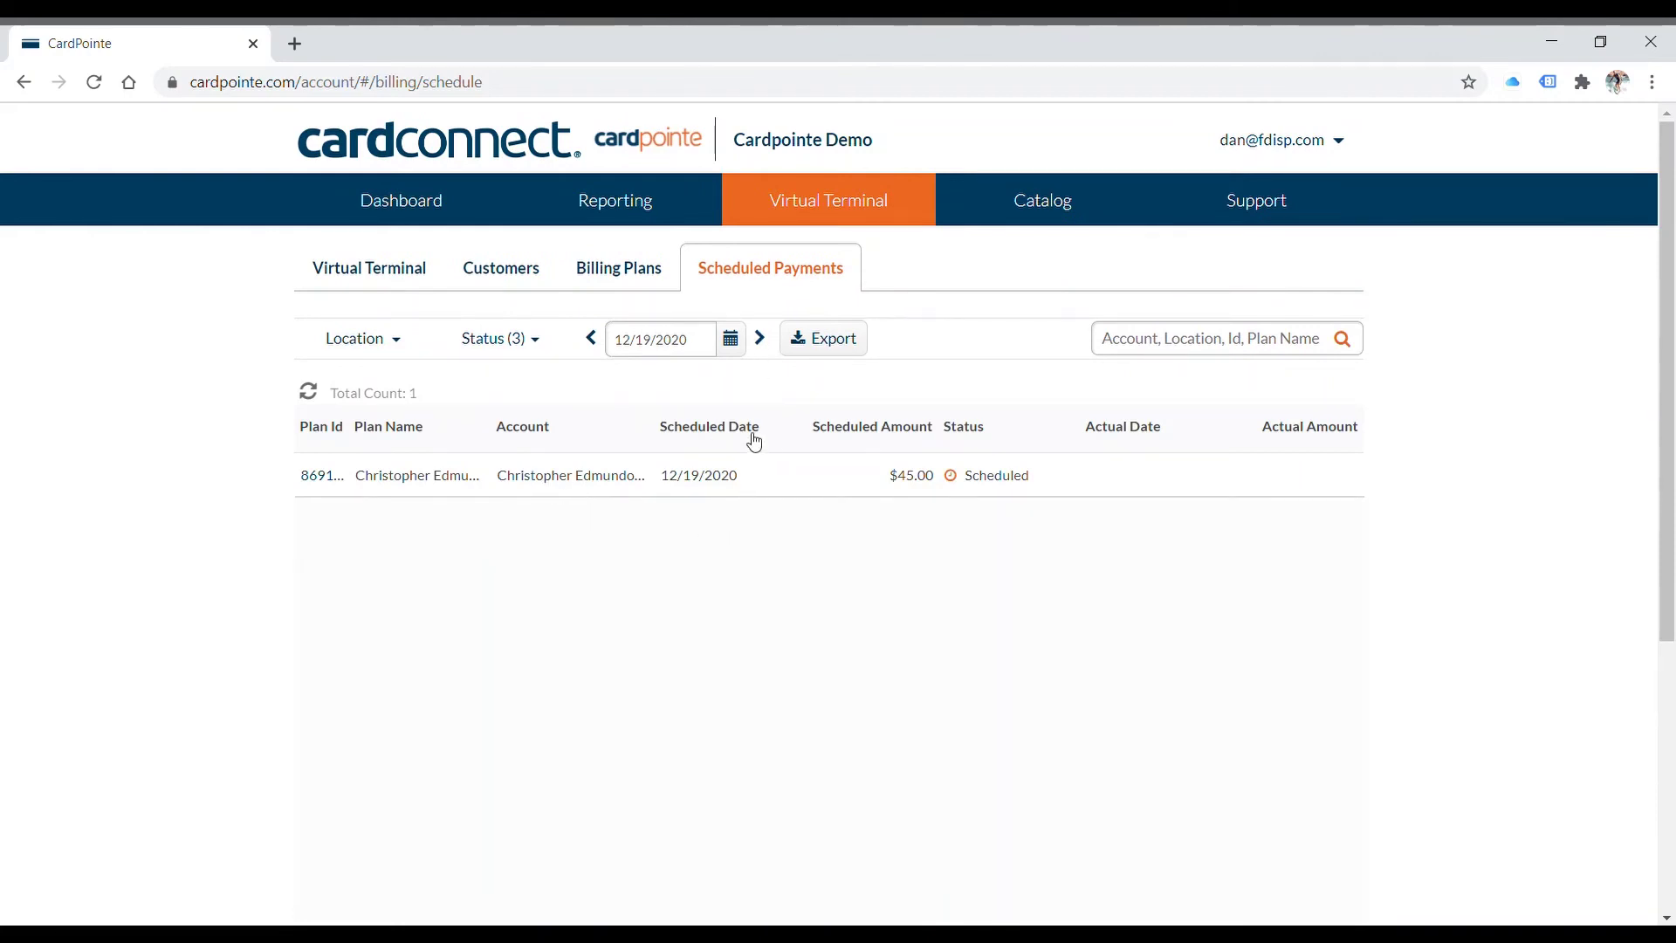
Step: Browse the Catalog's Categories, Products, Cart Discounts and Product Discounts lists, highlighting the CardPointe Mobile note
{"action": "left_click", "coordinate": [1028, 206]}
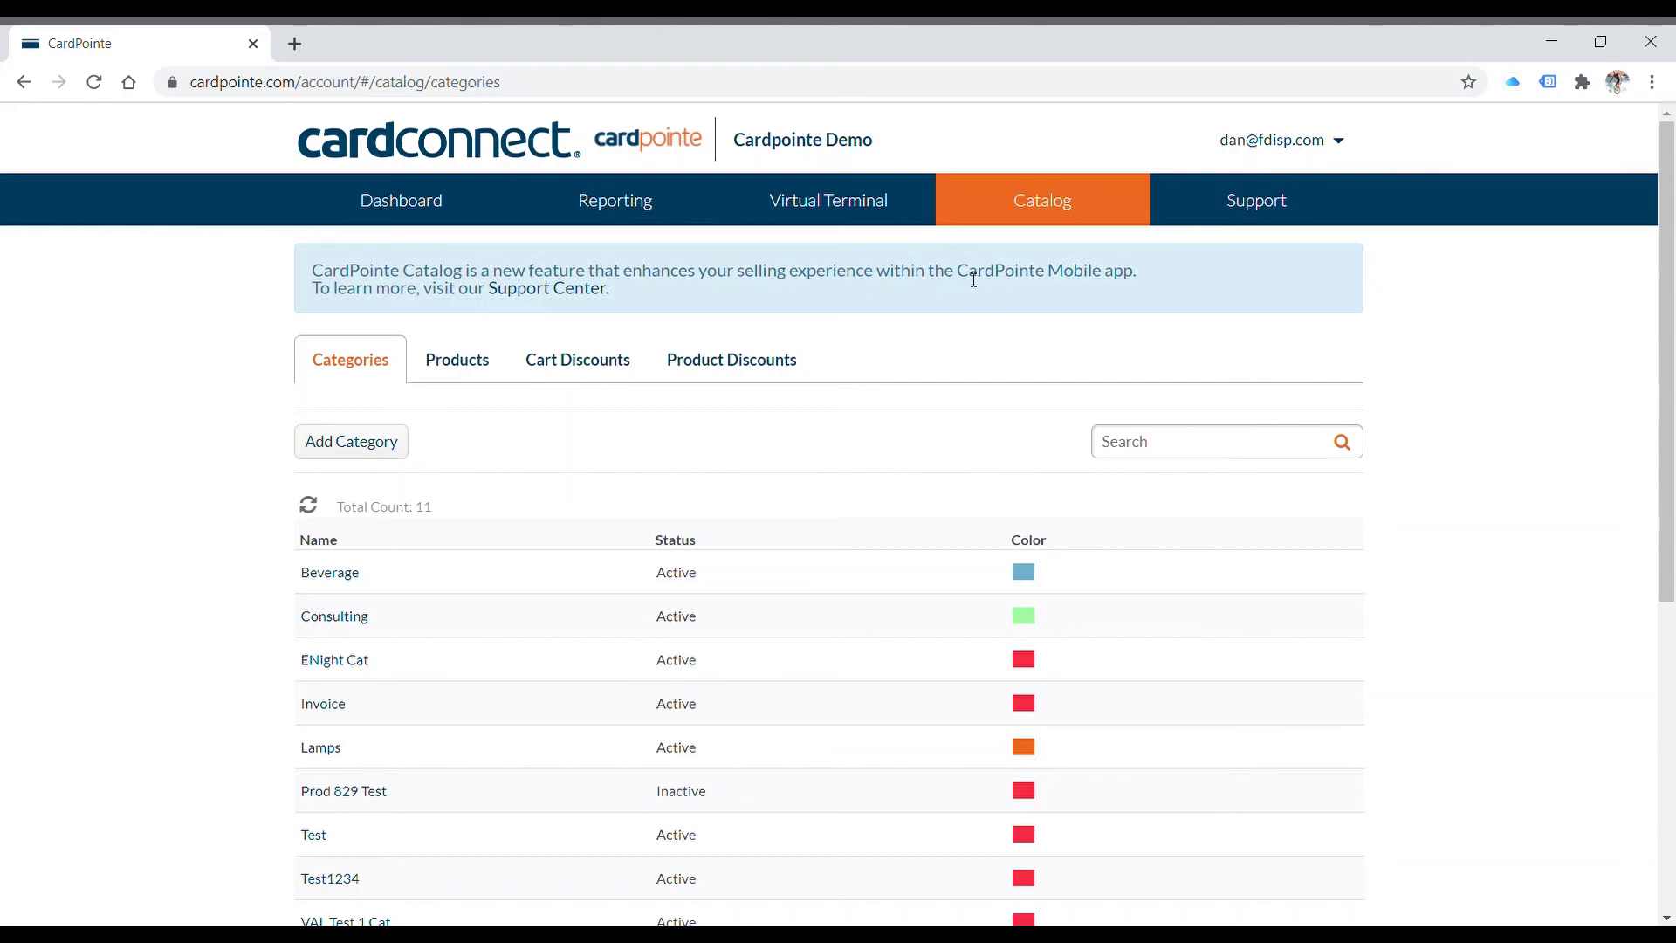
{"action": "left_click_drag", "start_coordinate": [958, 272], "coordinate": [1140, 287]}
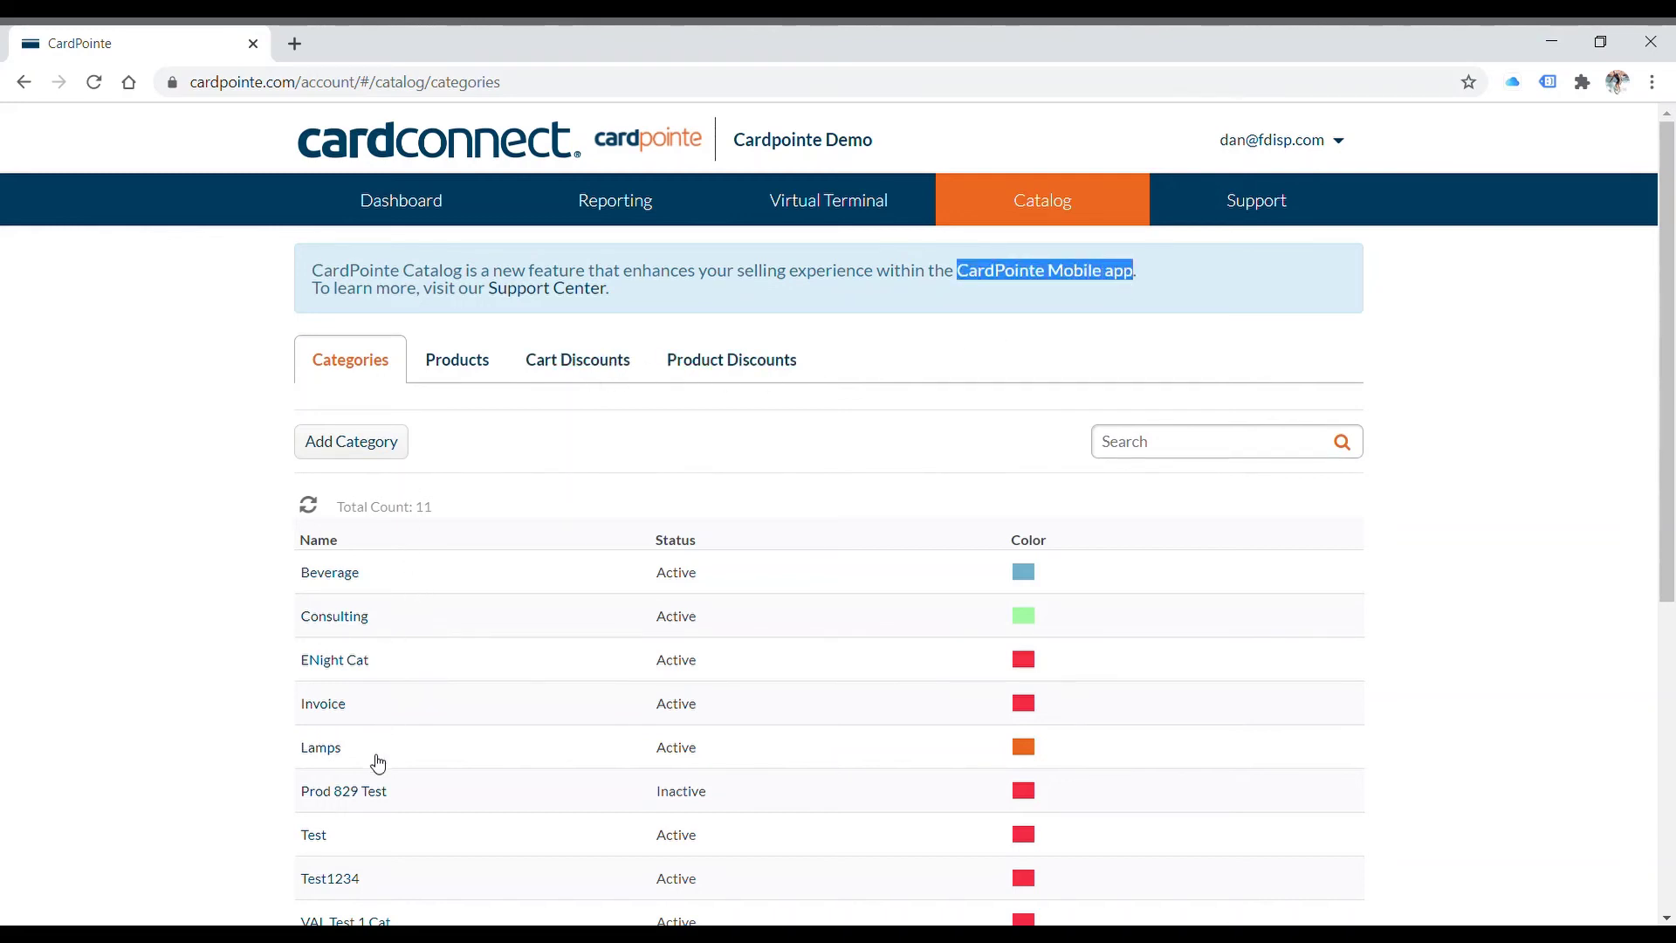
{"action": "left_click", "coordinate": [476, 371]}
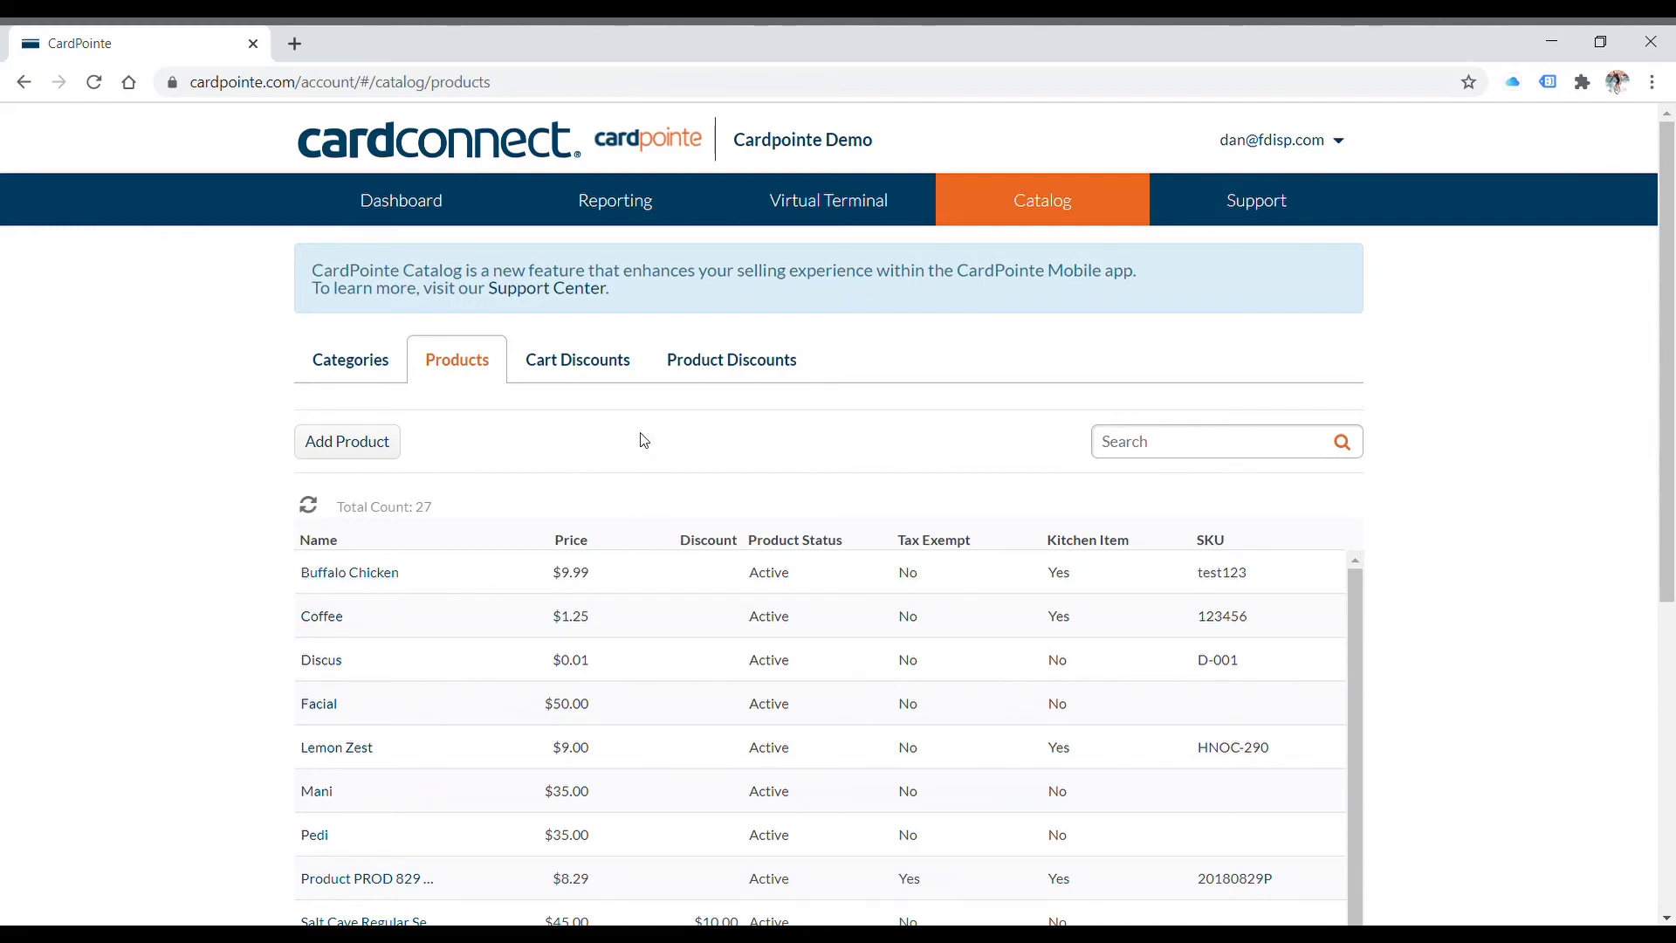
{"action": "left_click", "coordinate": [613, 376]}
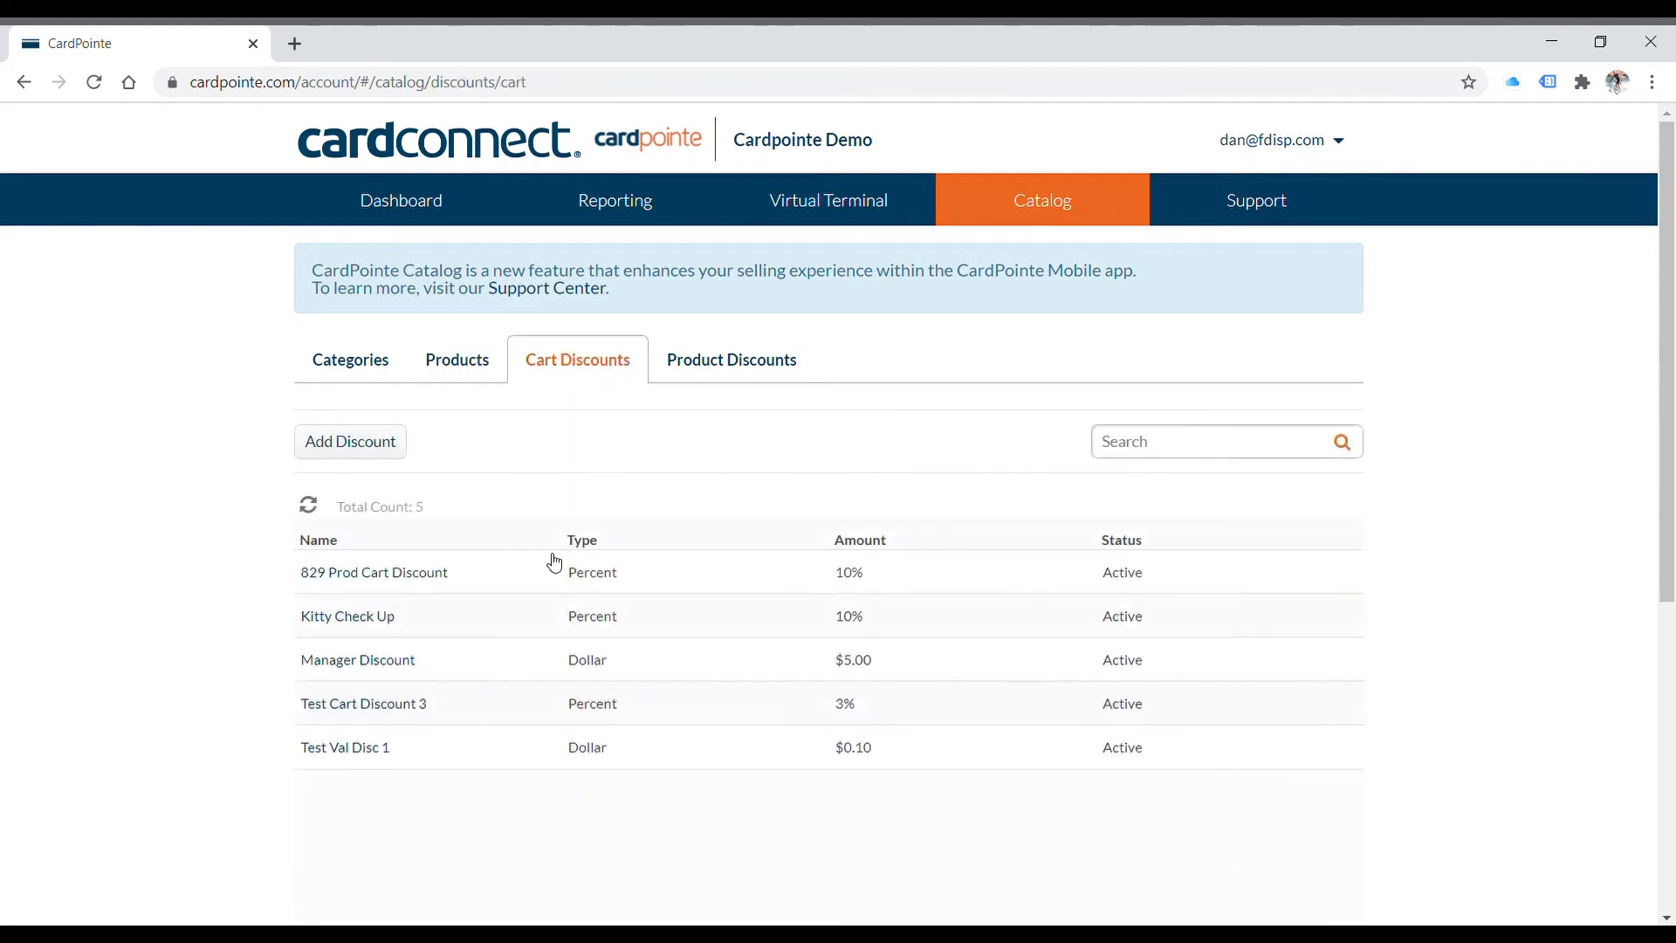
{"action": "left_click", "coordinate": [735, 367]}
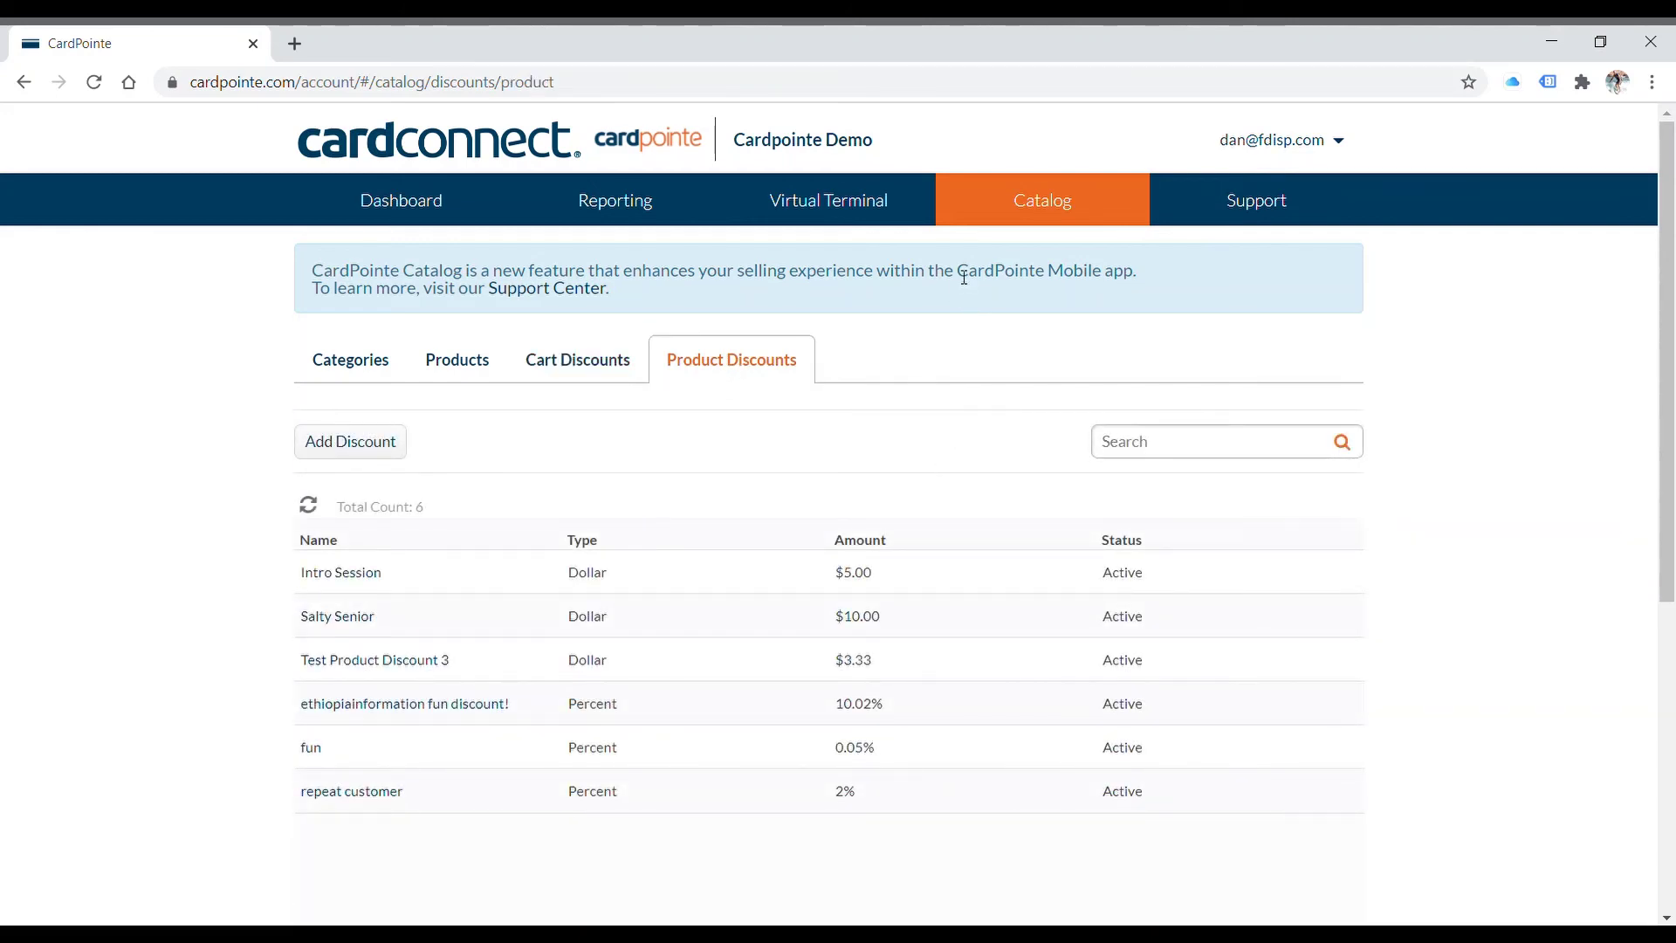
{"action": "left_click_drag", "start_coordinate": [963, 278], "coordinate": [1124, 278]}
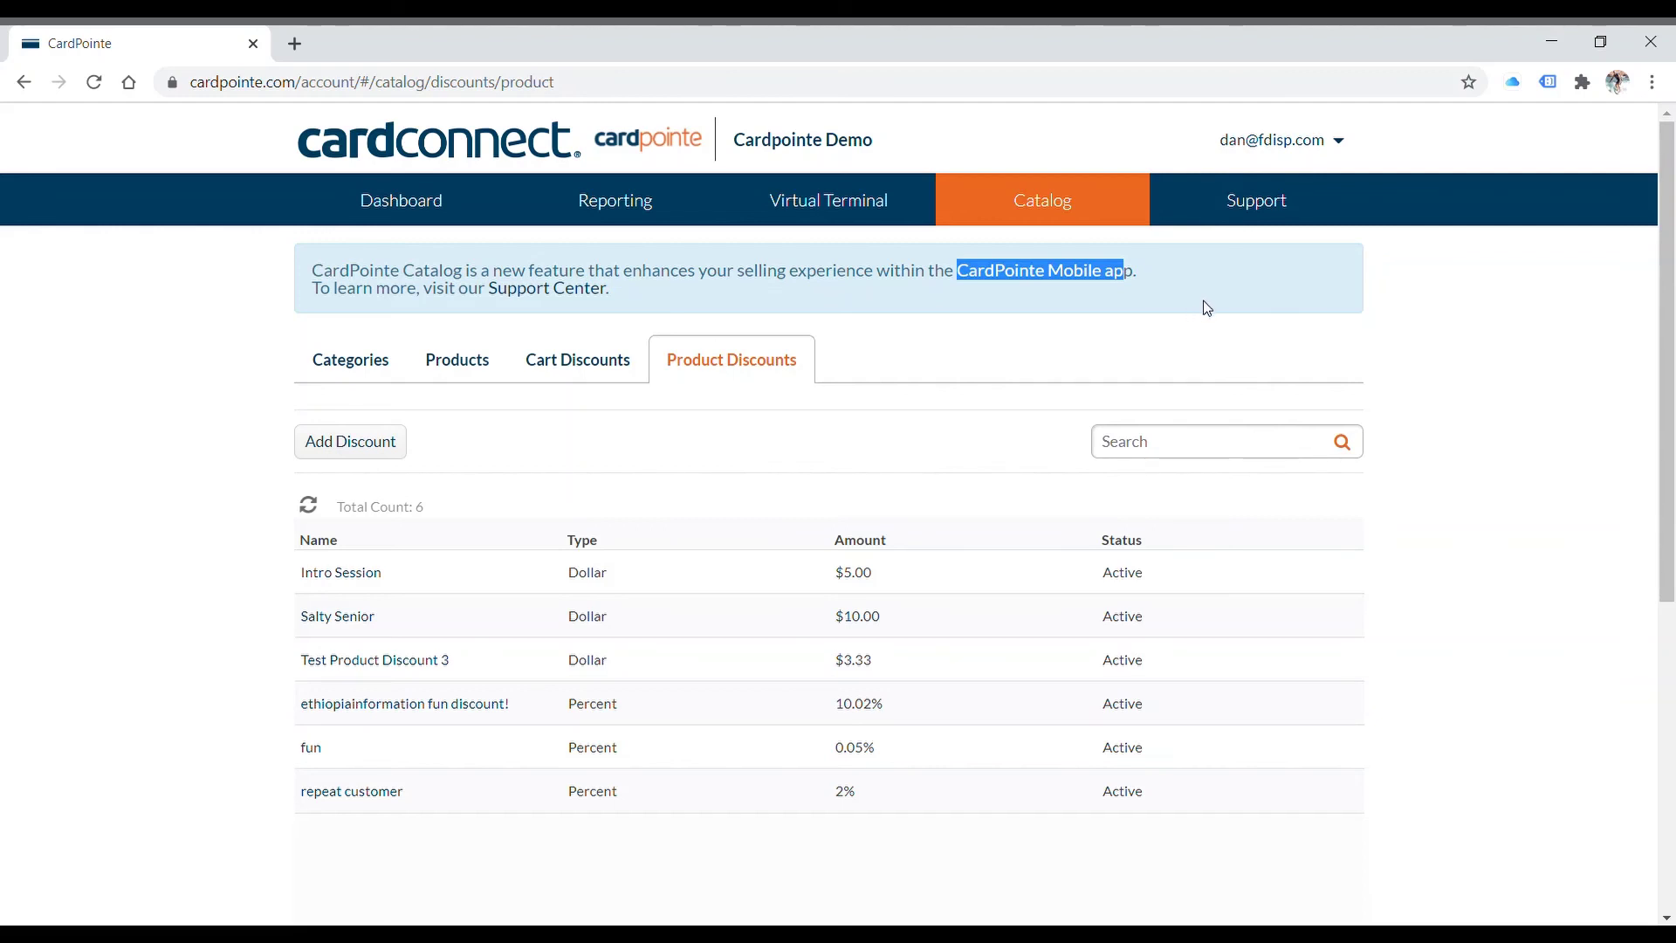
Step: Open the Support page with contact details and support tickets
{"action": "left_click", "coordinate": [1240, 213]}
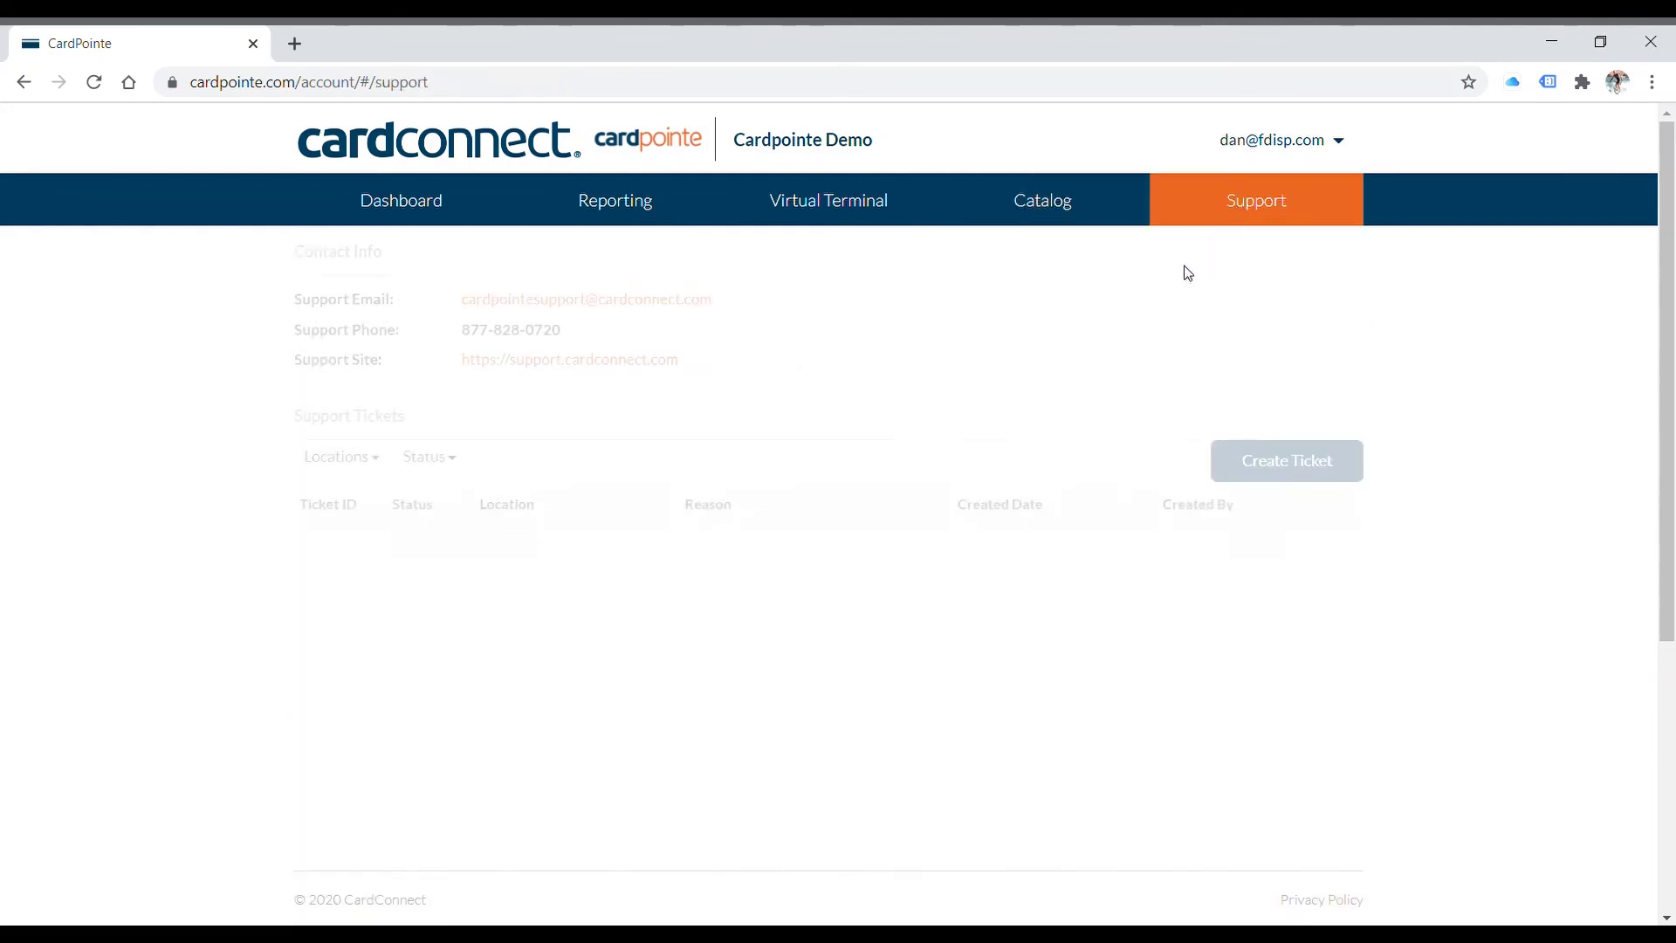